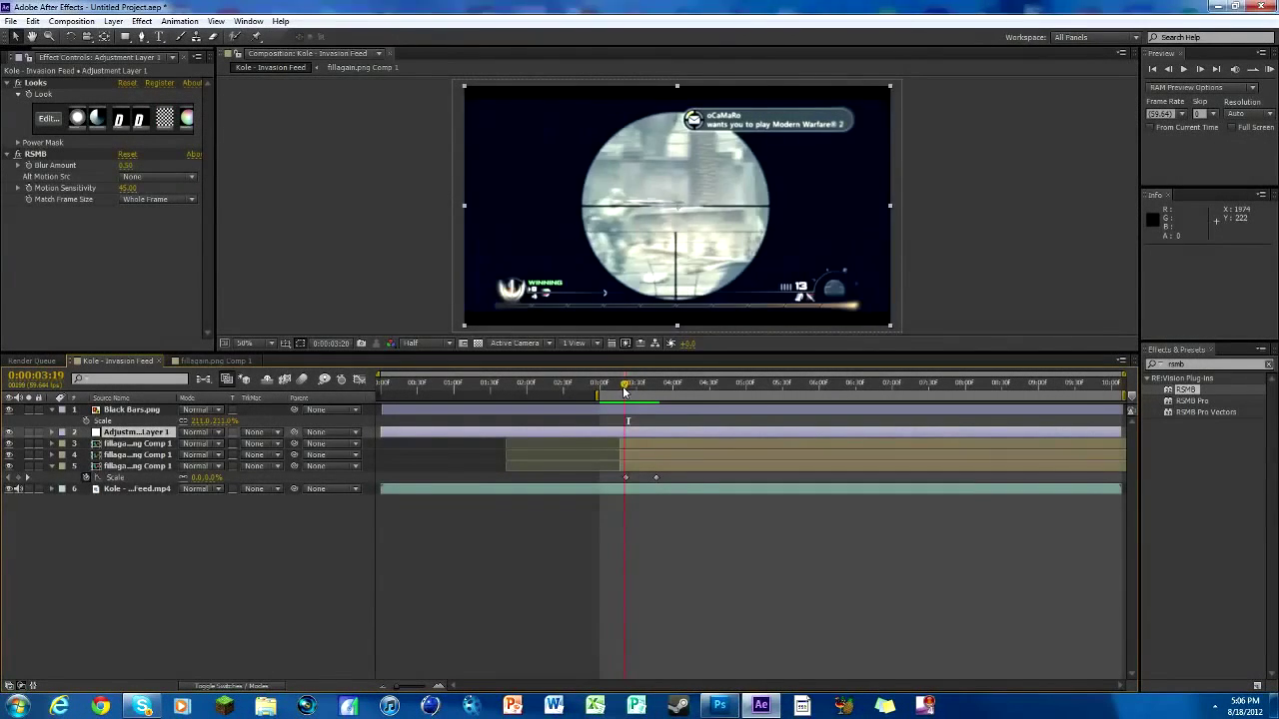
- Delete Adjustment Layer 1 and both fillagain.png Comp 1 layers from the scope footage comp
{"action": "left_click_drag", "start_coordinate": [623, 391], "coordinate": [623, 391]}
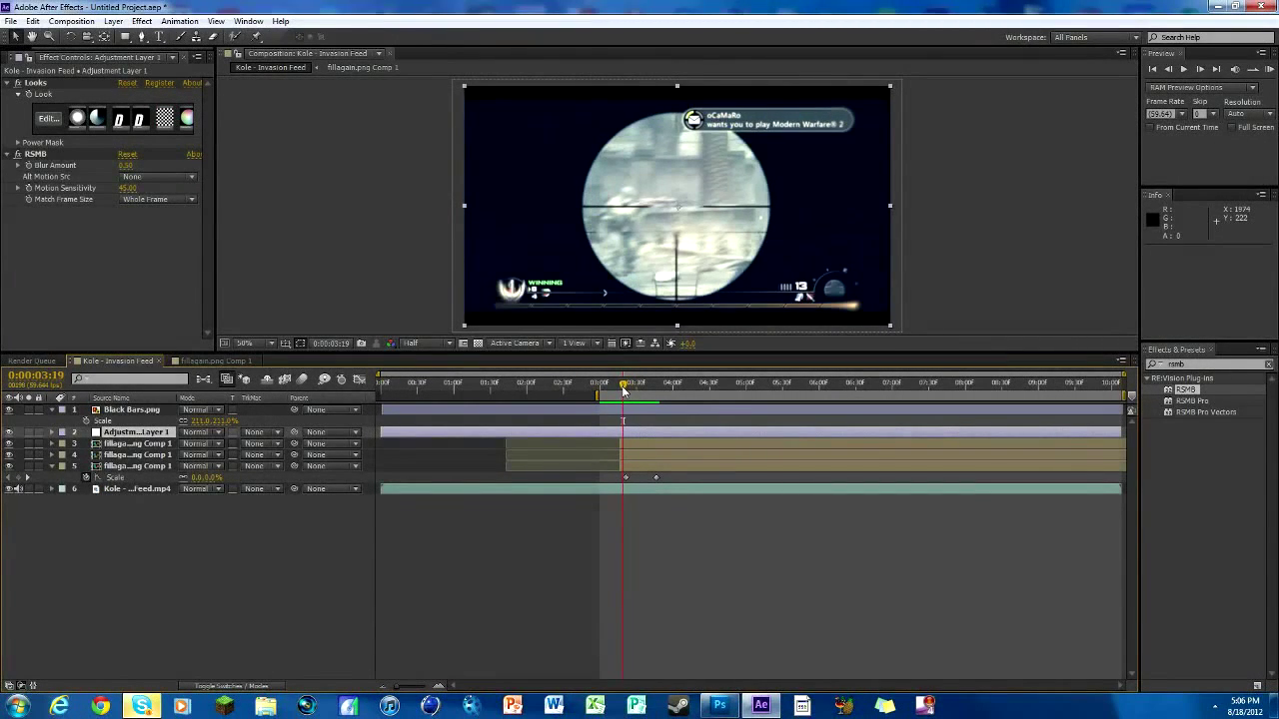
{"action": "mouse_move", "coordinate": [624, 390]}
{"action": "left_mouse_down"}
{"action": "mouse_move", "coordinate": [611, 385]}
{"action": "mouse_move", "coordinate": [651, 395]}
{"action": "mouse_move", "coordinate": [628, 390]}
{"action": "left_mouse_up"}
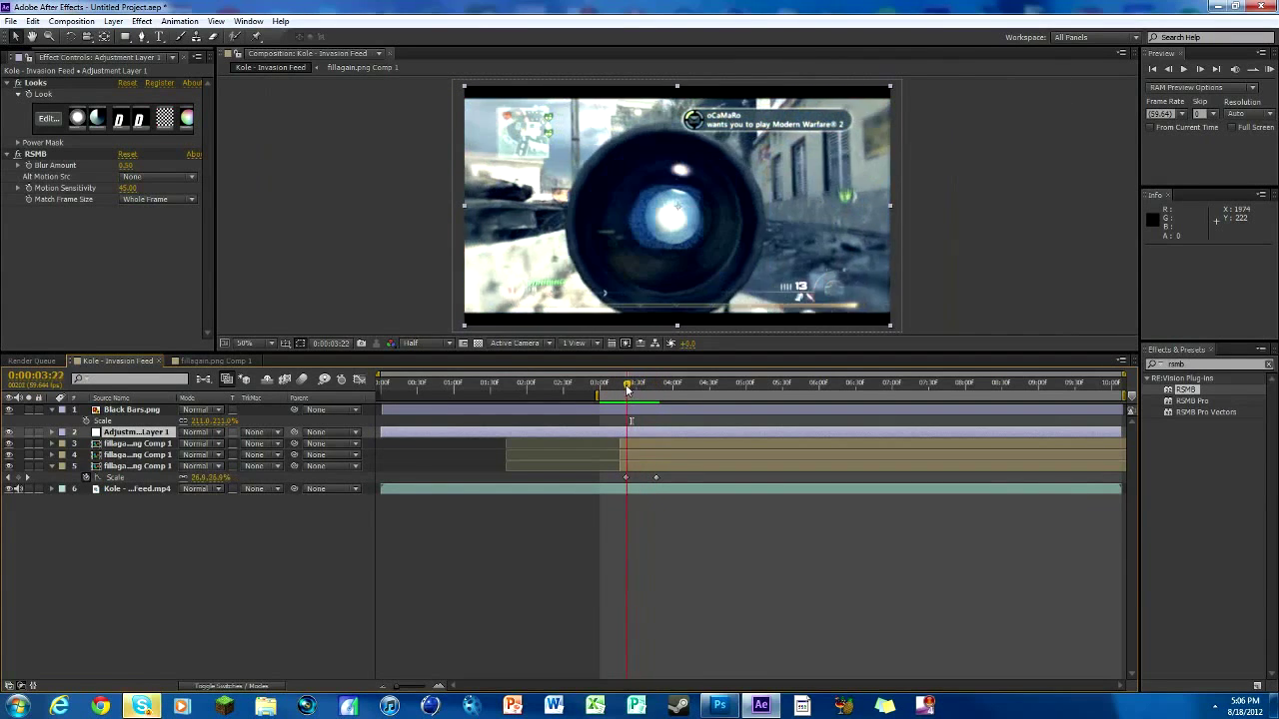
{"action": "left_click", "coordinate": [130, 410]}
{"action": "left_click", "coordinate": [138, 432]}
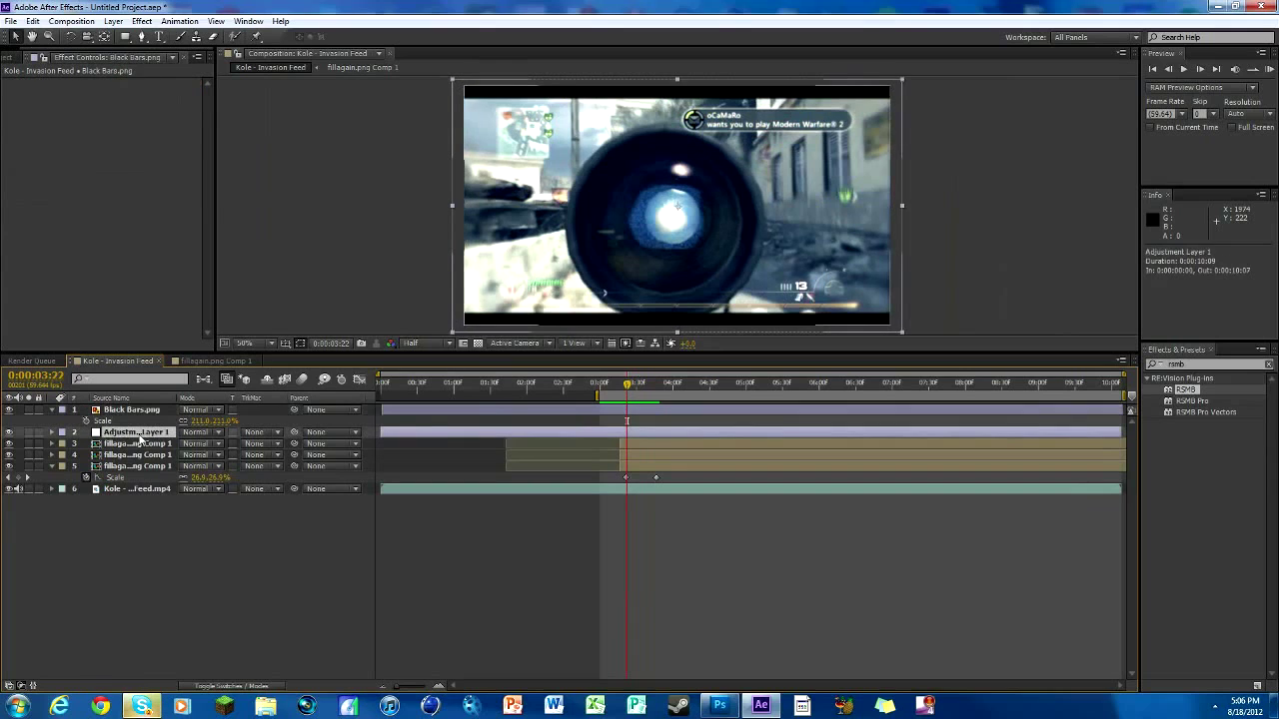
{"action": "key", "text": "Delete"}
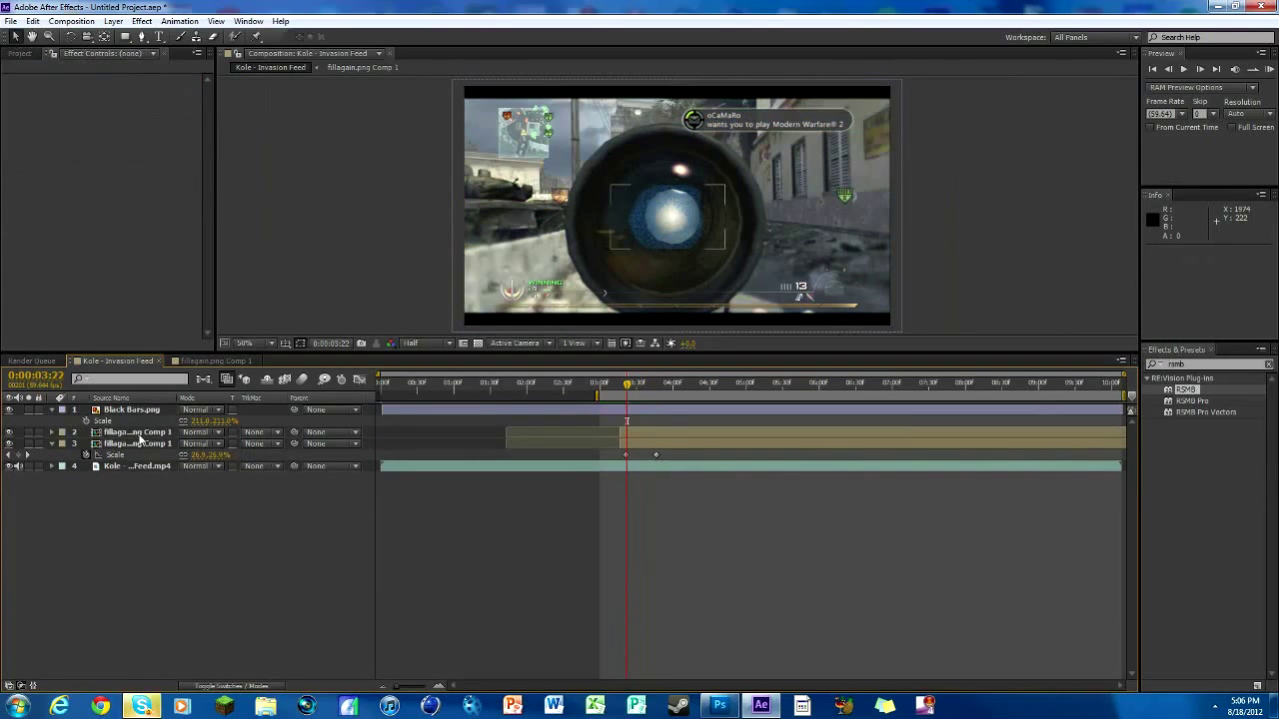
{"action": "key", "text": "Delete"}
{"action": "left_click", "coordinate": [141, 431]}
{"action": "key", "text": "Delete"}
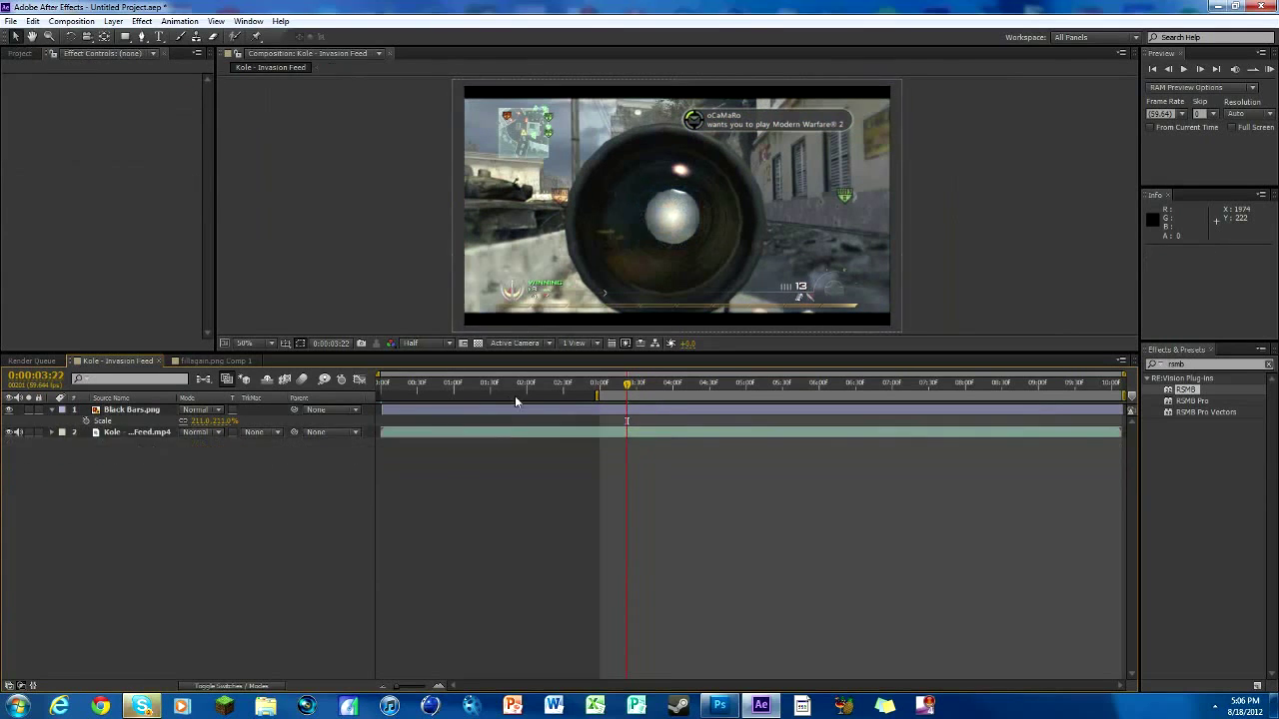
- Create a new composition from the fillagain.png ring image in the Project panel
{"action": "left_click", "coordinate": [616, 385]}
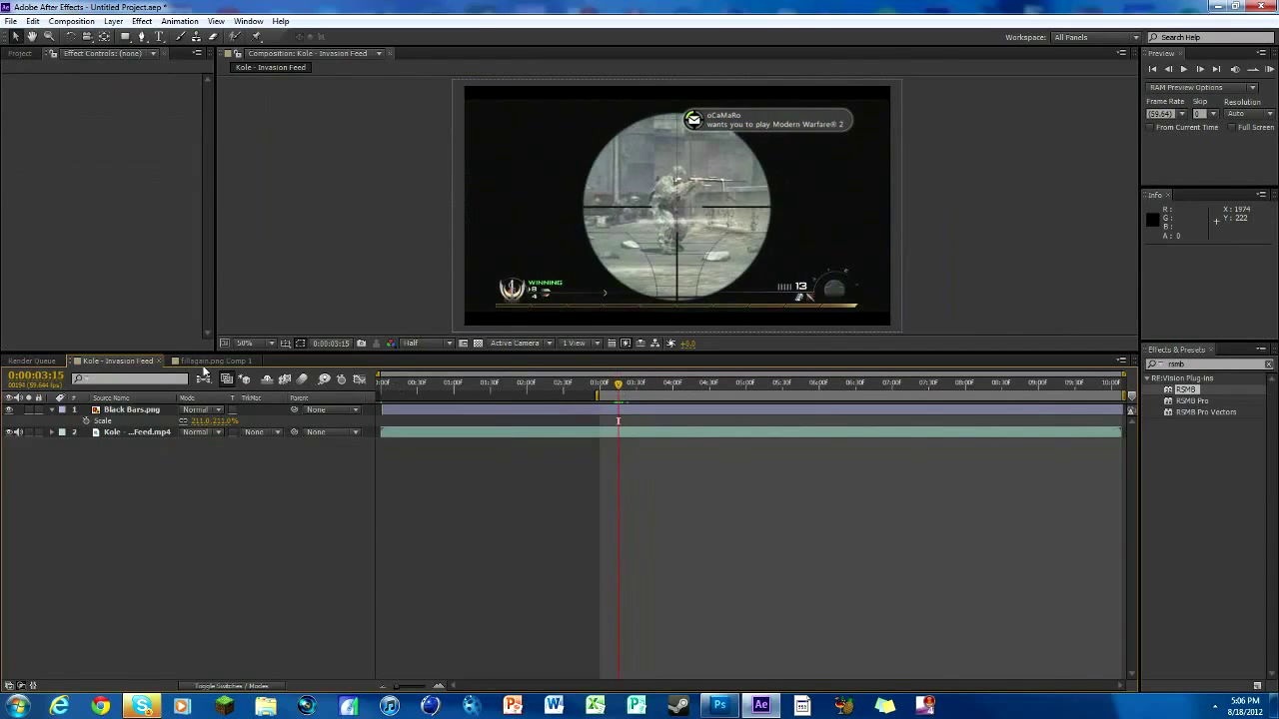
{"action": "left_click", "coordinate": [214, 361]}
{"action": "left_click", "coordinate": [257, 360]}
{"action": "left_click_drag", "start_coordinate": [613, 389], "coordinate": [619, 391]}
{"action": "left_click", "coordinate": [18, 53]}
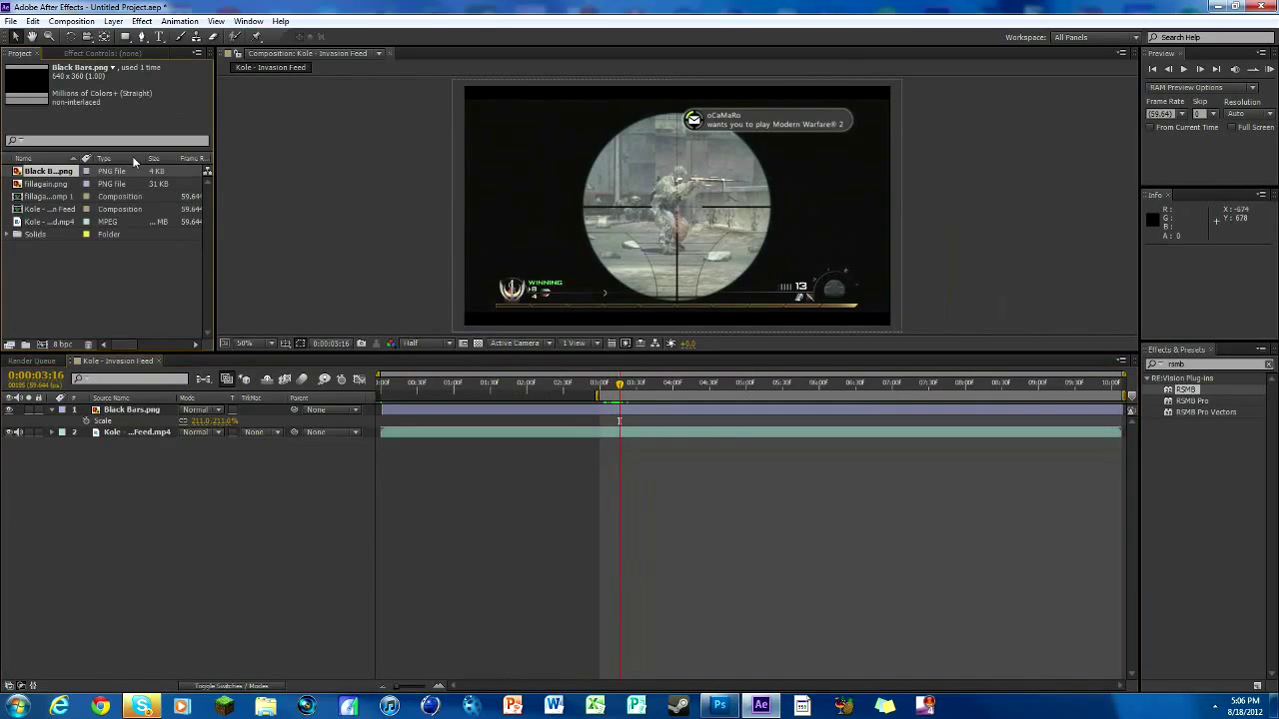
{"action": "left_click", "coordinate": [40, 184]}
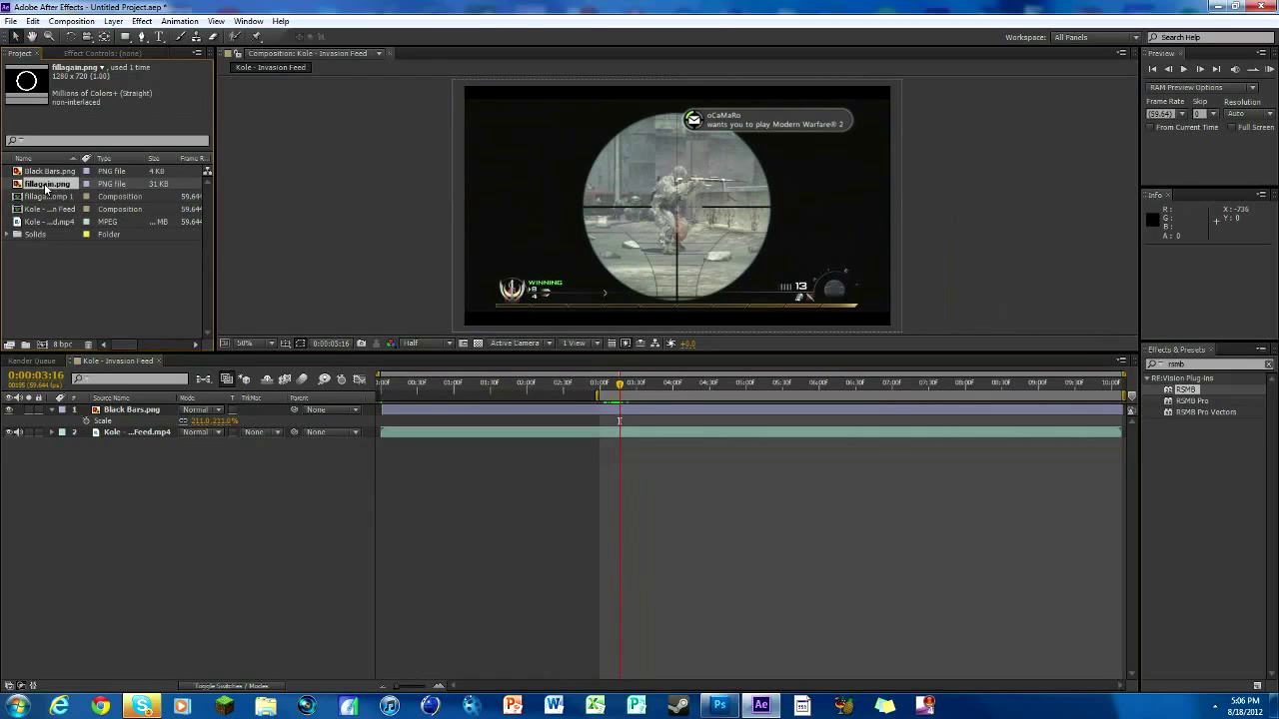
{"action": "left_click_drag", "start_coordinate": [46, 189], "coordinate": [43, 346]}
- Apply CC Scatterize to the ring layer in the new fillagain comp
{"action": "left_click", "coordinate": [737, 383]}
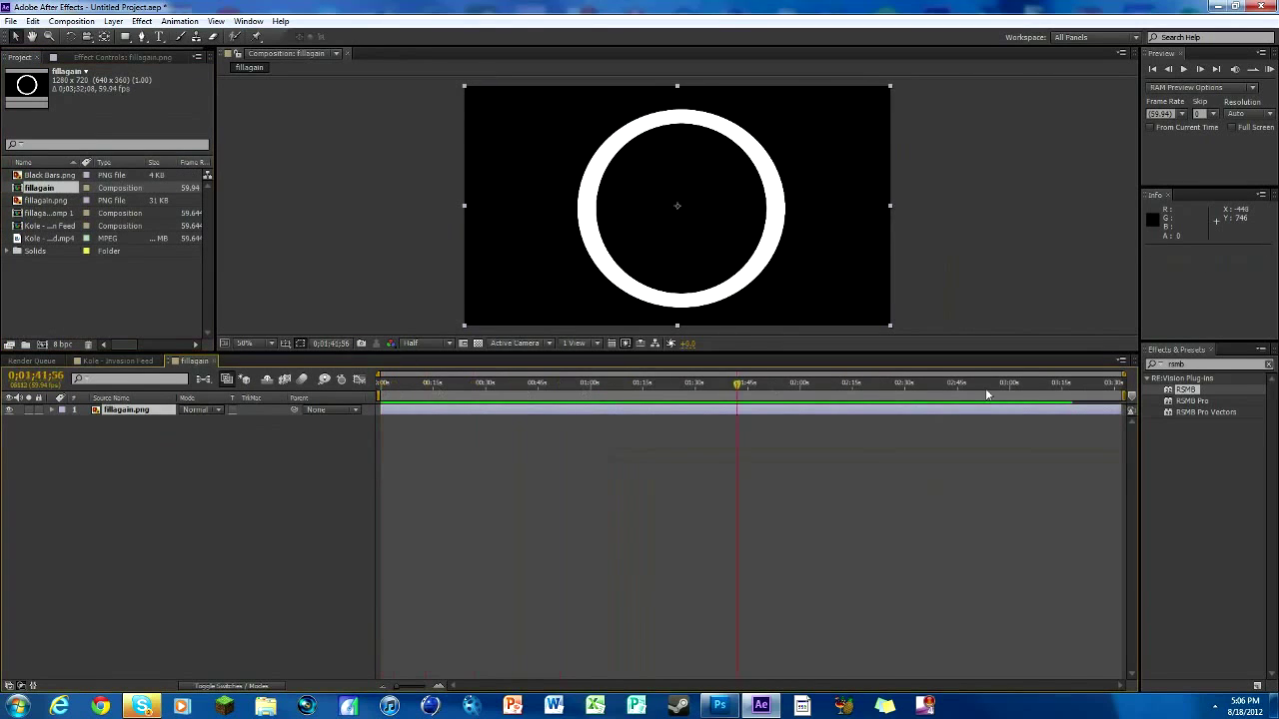
{"action": "key", "text": "Home"}
{"action": "left_click", "coordinate": [1197, 364]}
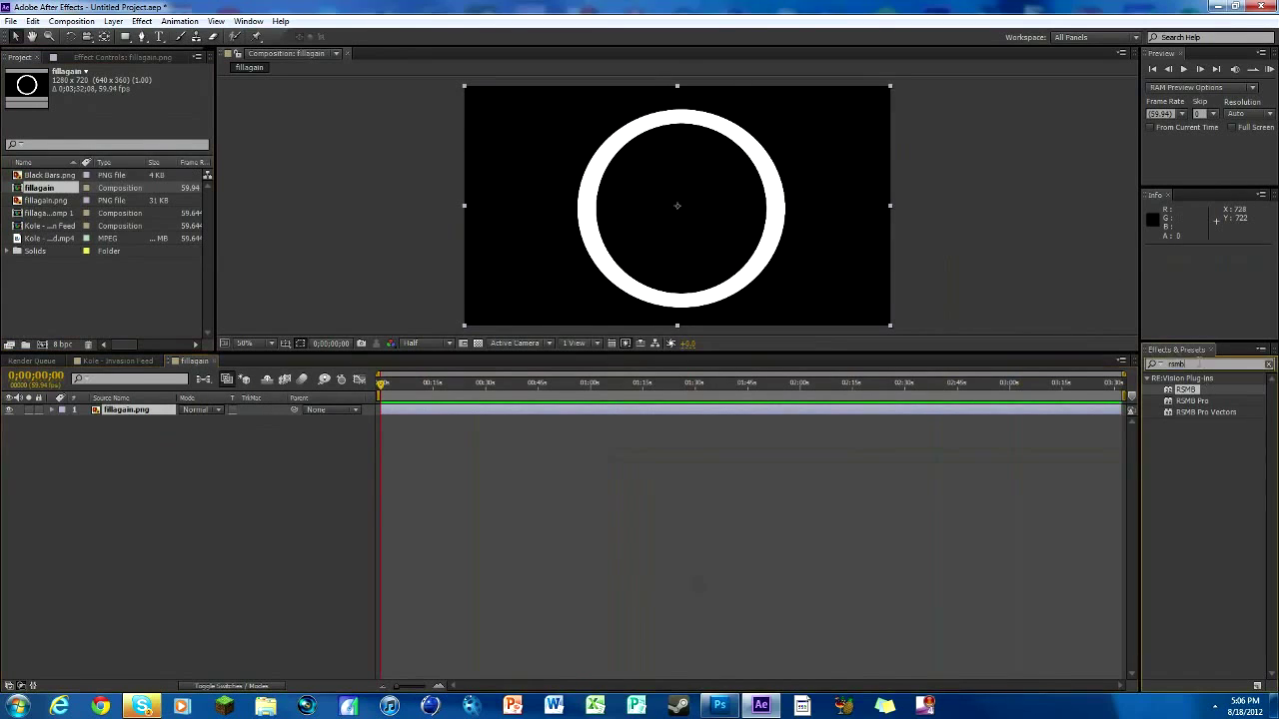
{"action": "key", "text": "BackSpace"}
{"action": "left_click", "coordinate": [1153, 364]}
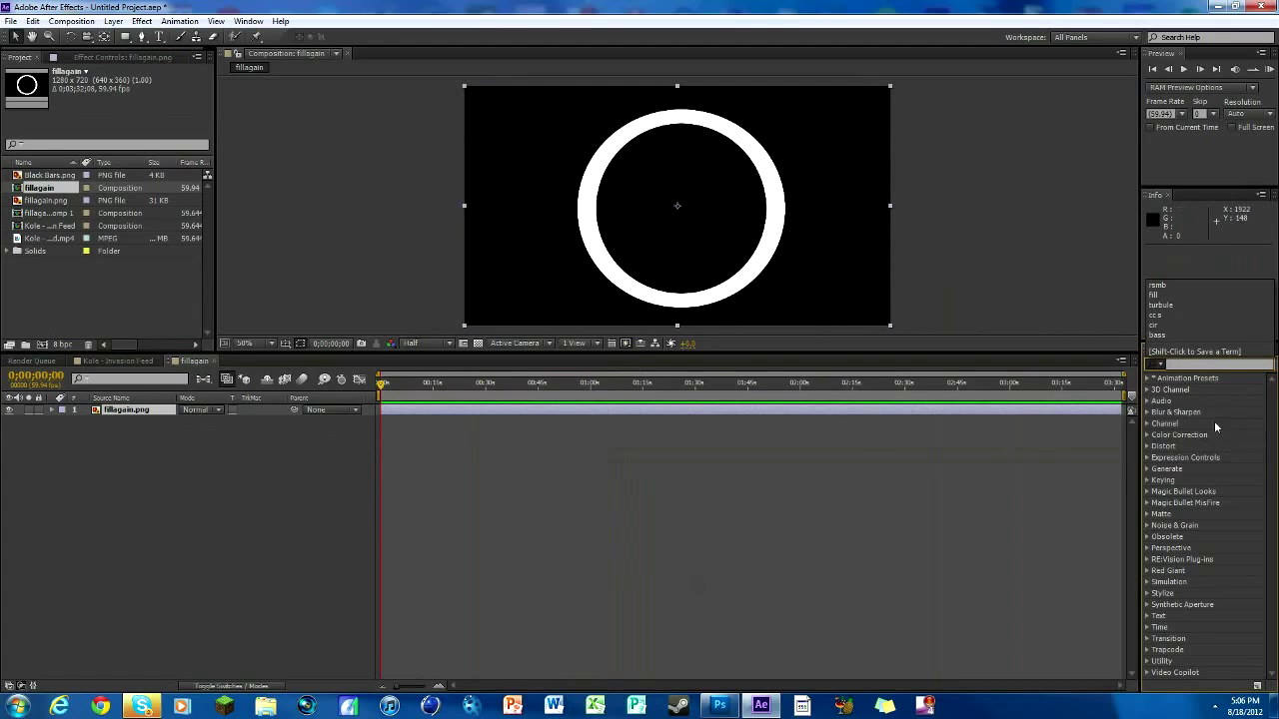
{"action": "left_click", "coordinate": [1202, 365]}
{"action": "type", "text": "c sc"}
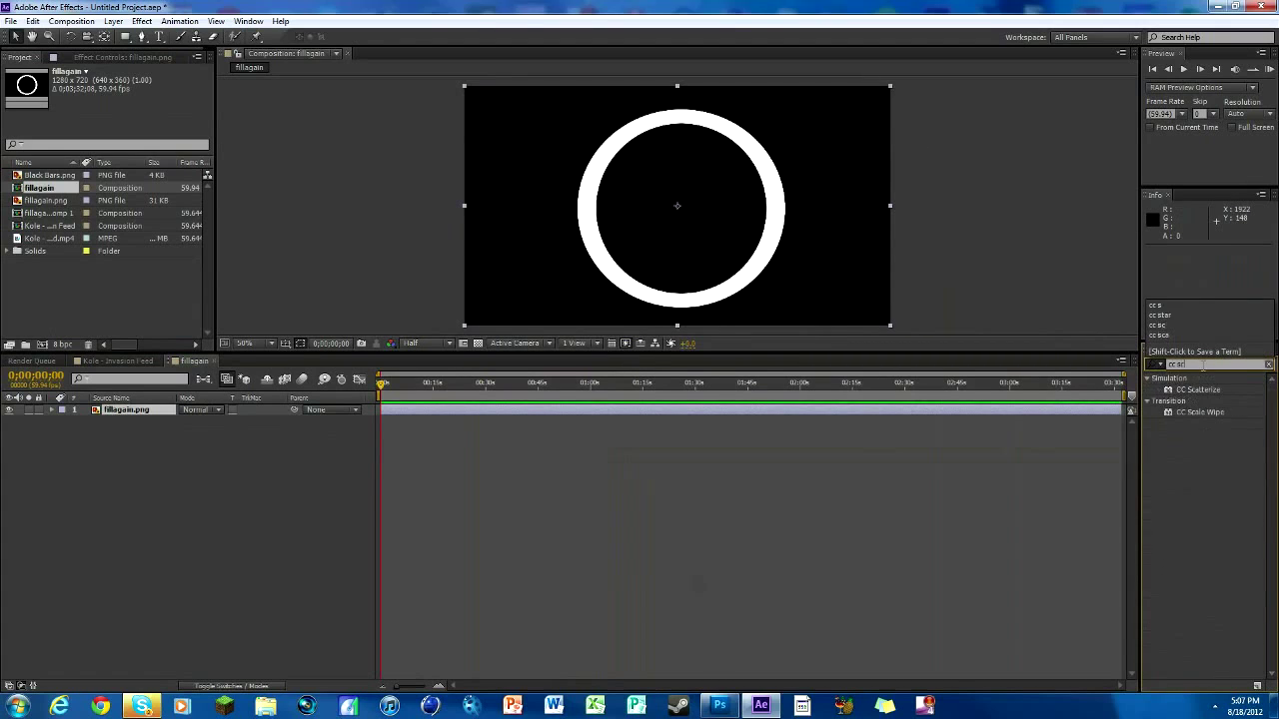
{"action": "mouse_move", "coordinate": [1198, 390]}
{"action": "left_mouse_down"}
{"action": "mouse_move", "coordinate": [688, 425]}
{"action": "mouse_move", "coordinate": [686, 410]}
{"action": "left_mouse_up"}
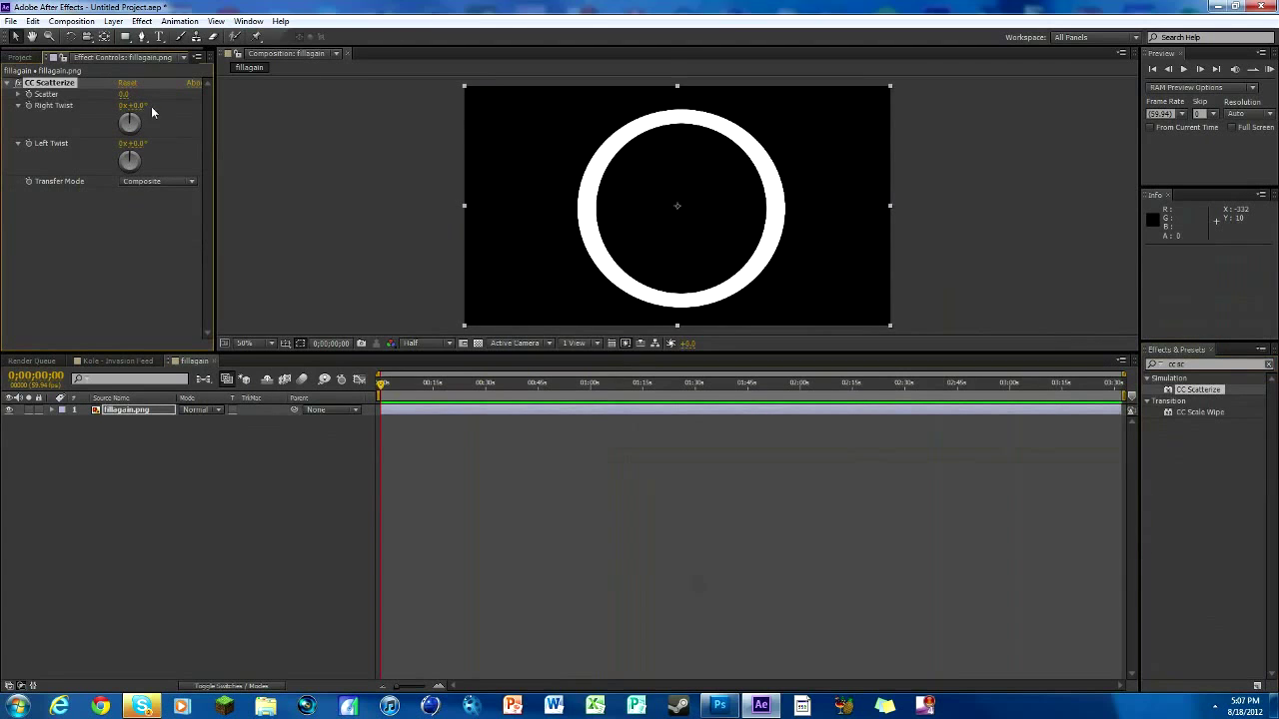
- Keyframe Scatter at the start, then widen it to about 71 around 30 seconds in
{"action": "left_click_drag", "start_coordinate": [124, 94], "coordinate": [159, 95]}
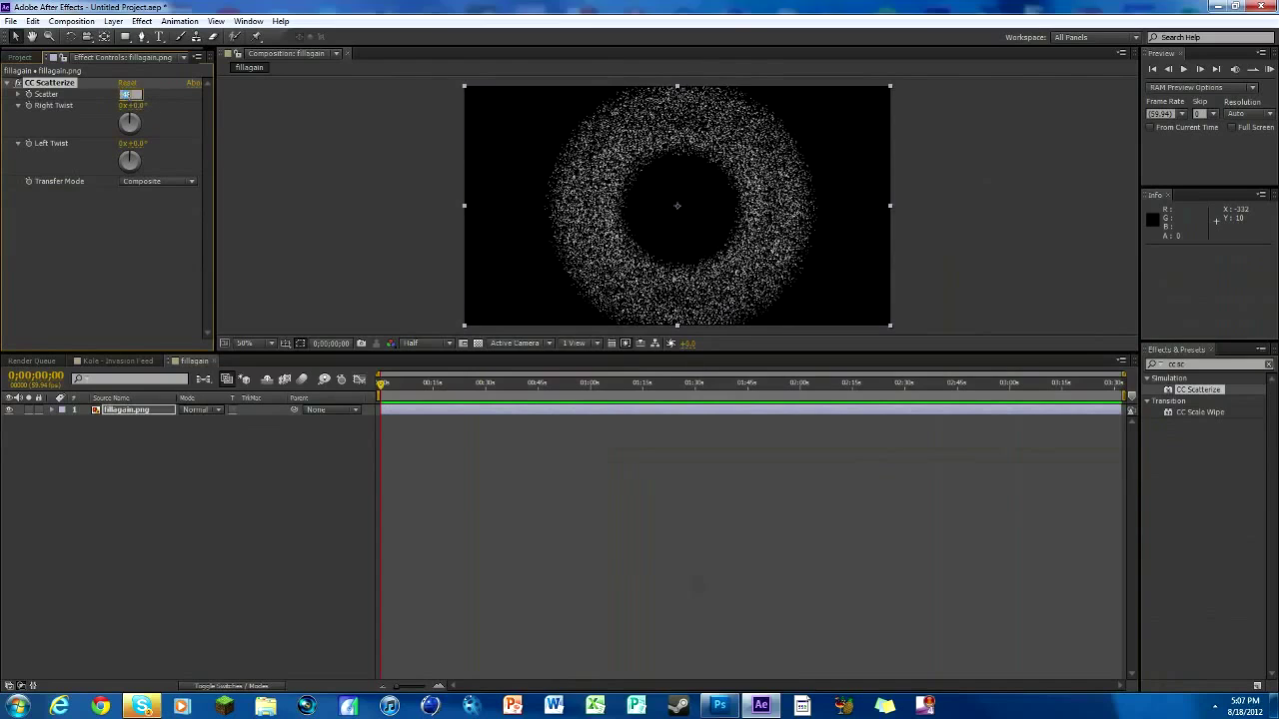
{"action": "left_click", "coordinate": [145, 204]}
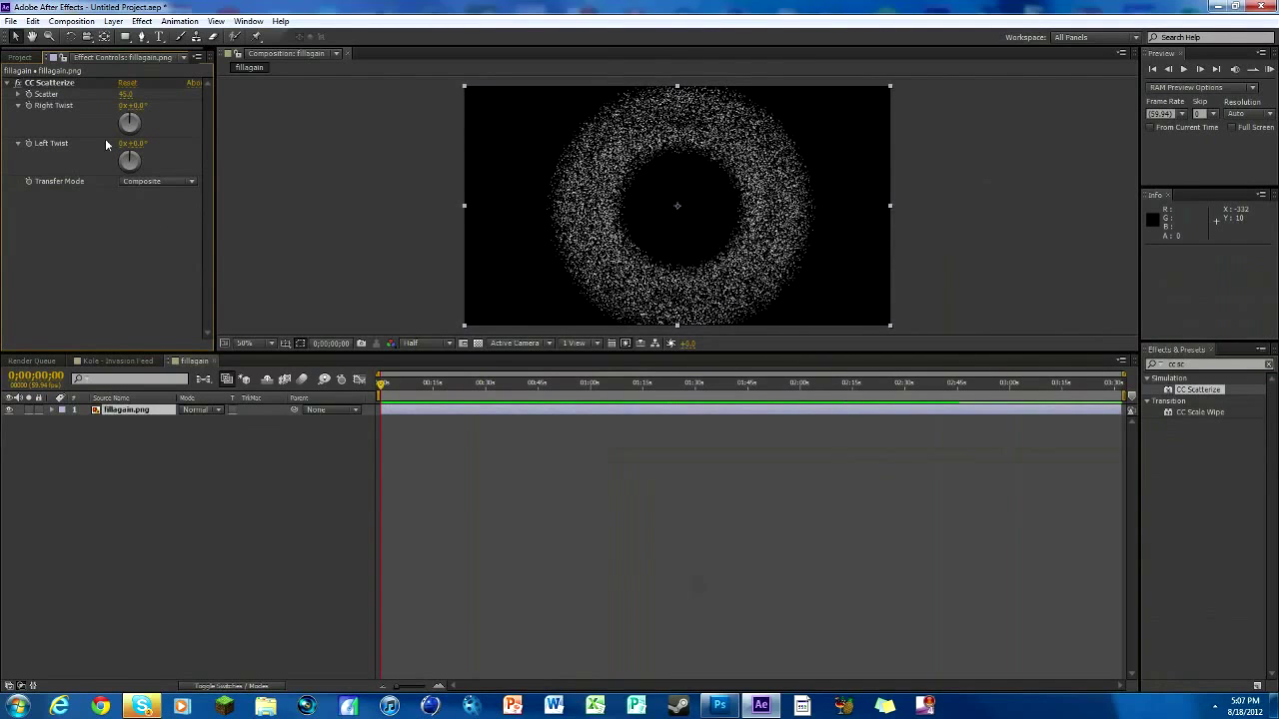
{"action": "left_click", "coordinate": [29, 94]}
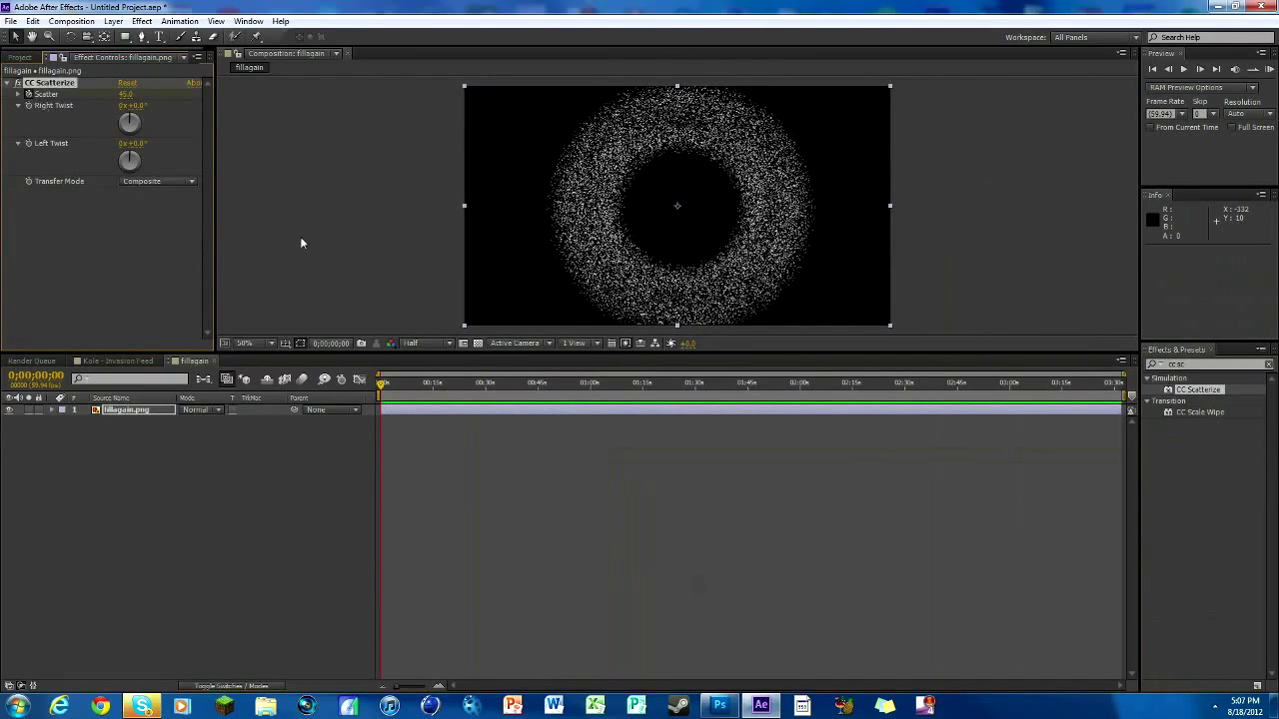
{"action": "left_click_drag", "start_coordinate": [381, 385], "coordinate": [496, 390]}
{"action": "left_click_drag", "start_coordinate": [125, 94], "coordinate": [145, 97]}
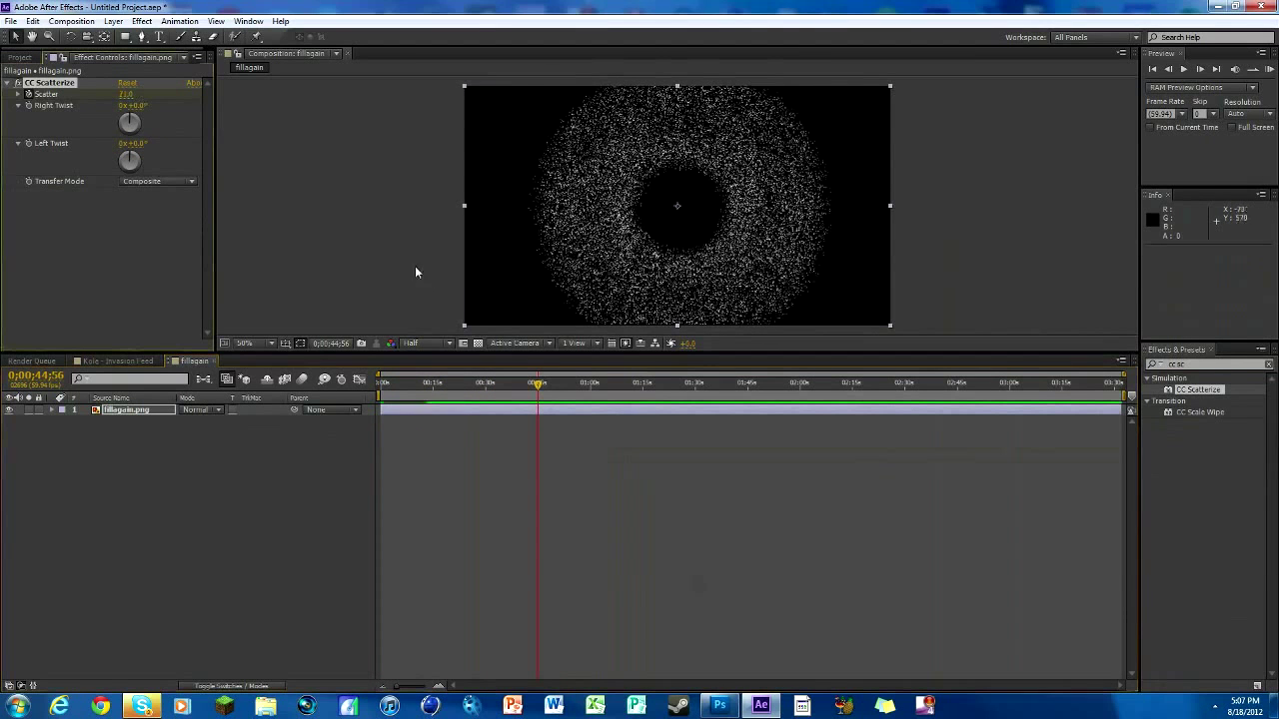
- Lower the starting Scatter keyframe to 25 and preview the scatter growing
{"action": "left_click_drag", "start_coordinate": [538, 384], "coordinate": [329, 392]}
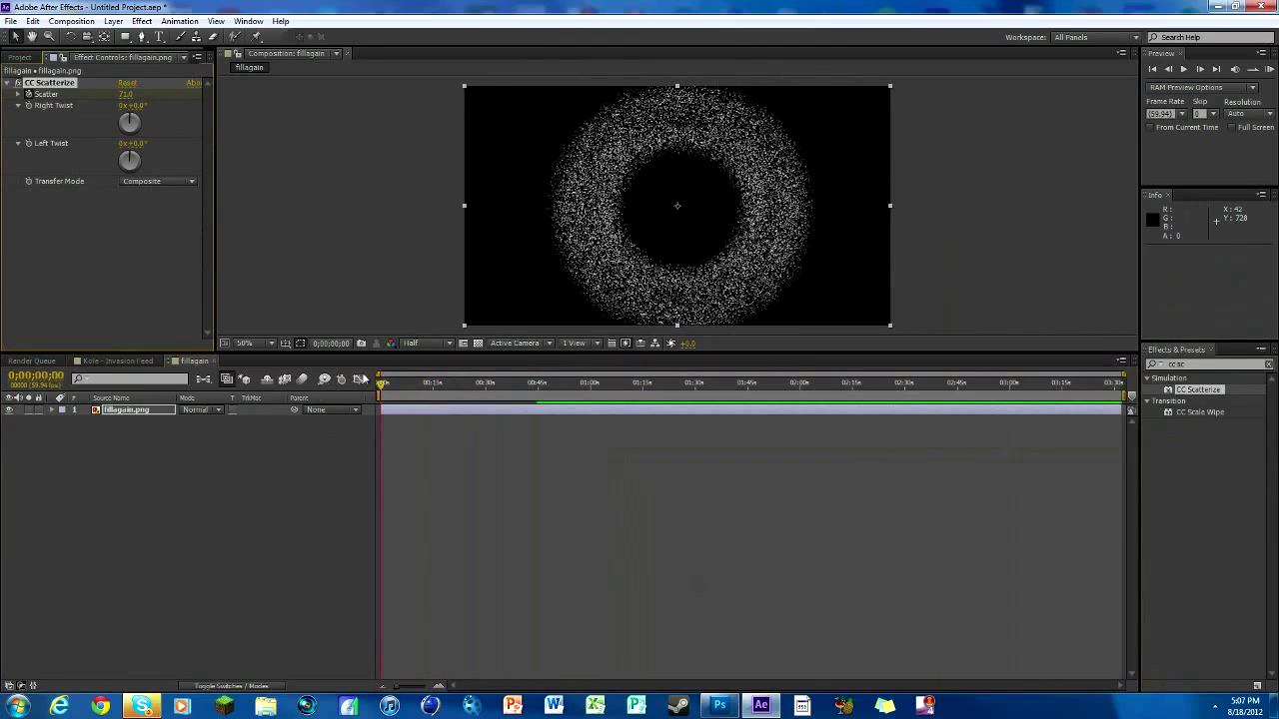
{"action": "key", "text": "u"}
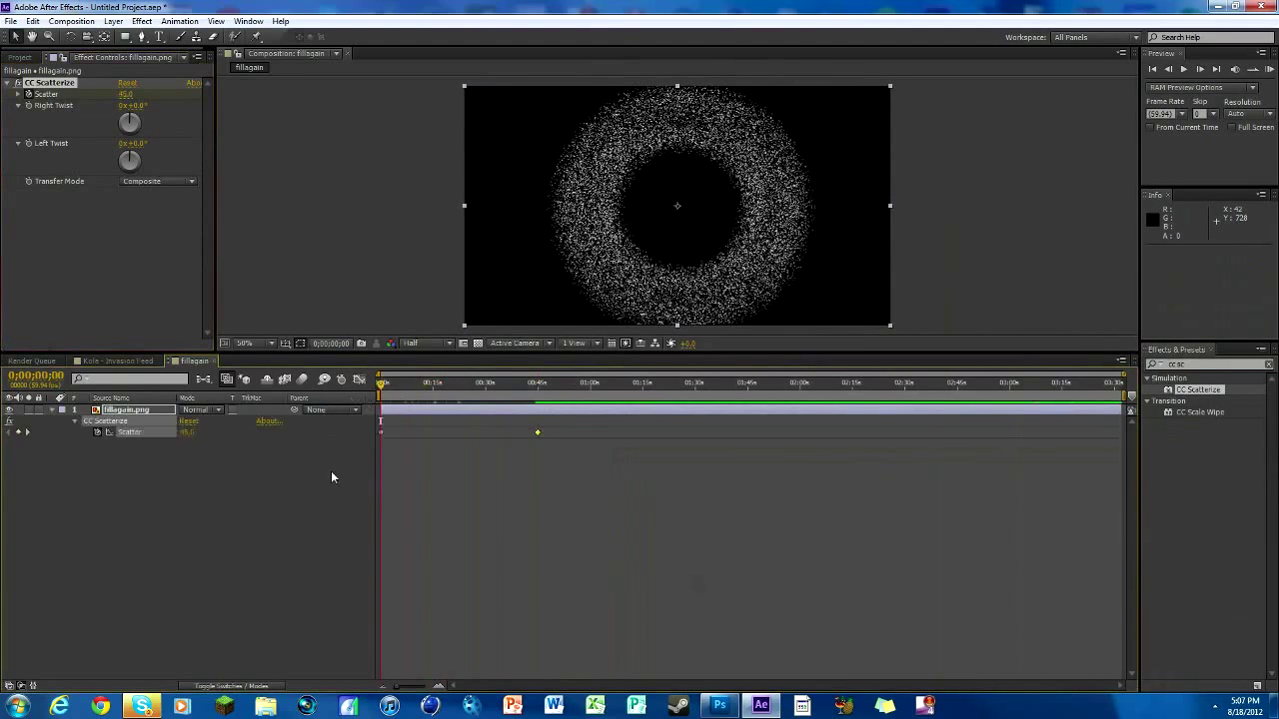
{"action": "left_click_drag", "start_coordinate": [196, 433], "coordinate": [169, 433]}
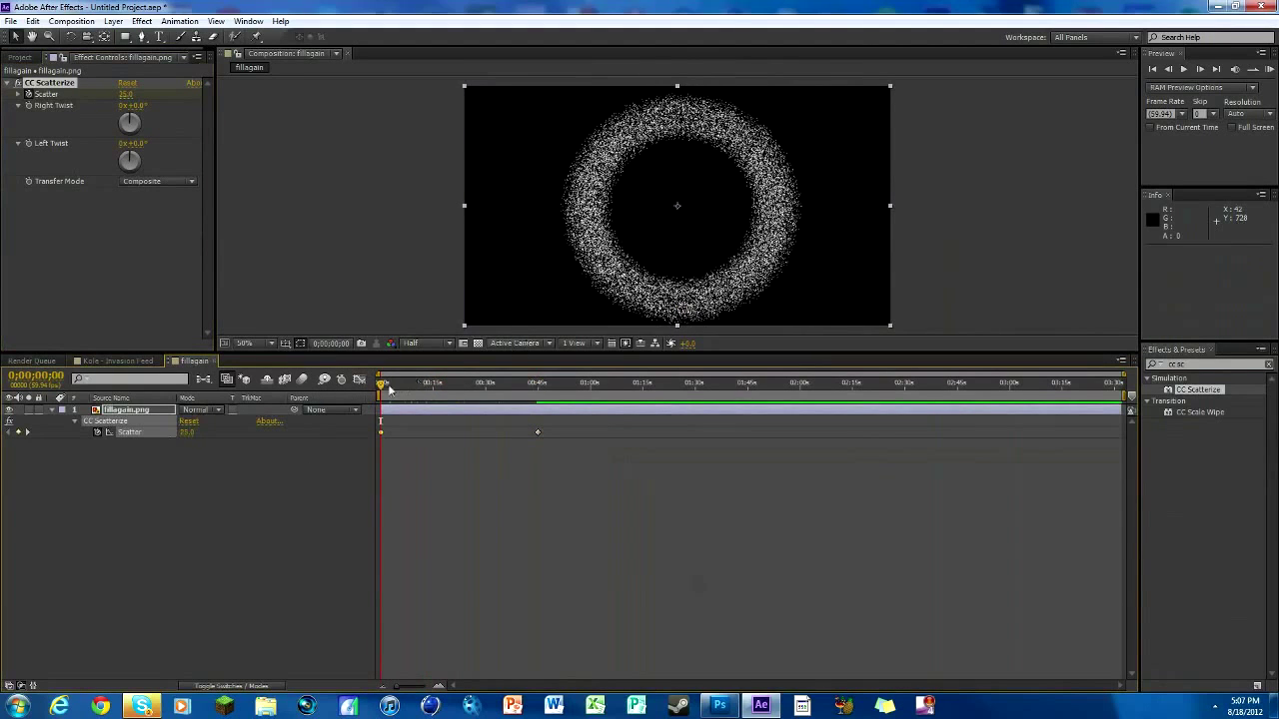
{"action": "mouse_move", "coordinate": [390, 390]}
{"action": "left_mouse_down"}
{"action": "mouse_move", "coordinate": [292, 401]}
{"action": "mouse_move", "coordinate": [534, 399]}
{"action": "mouse_move", "coordinate": [319, 408]}
{"action": "left_mouse_up"}
{"action": "left_click", "coordinate": [398, 412]}
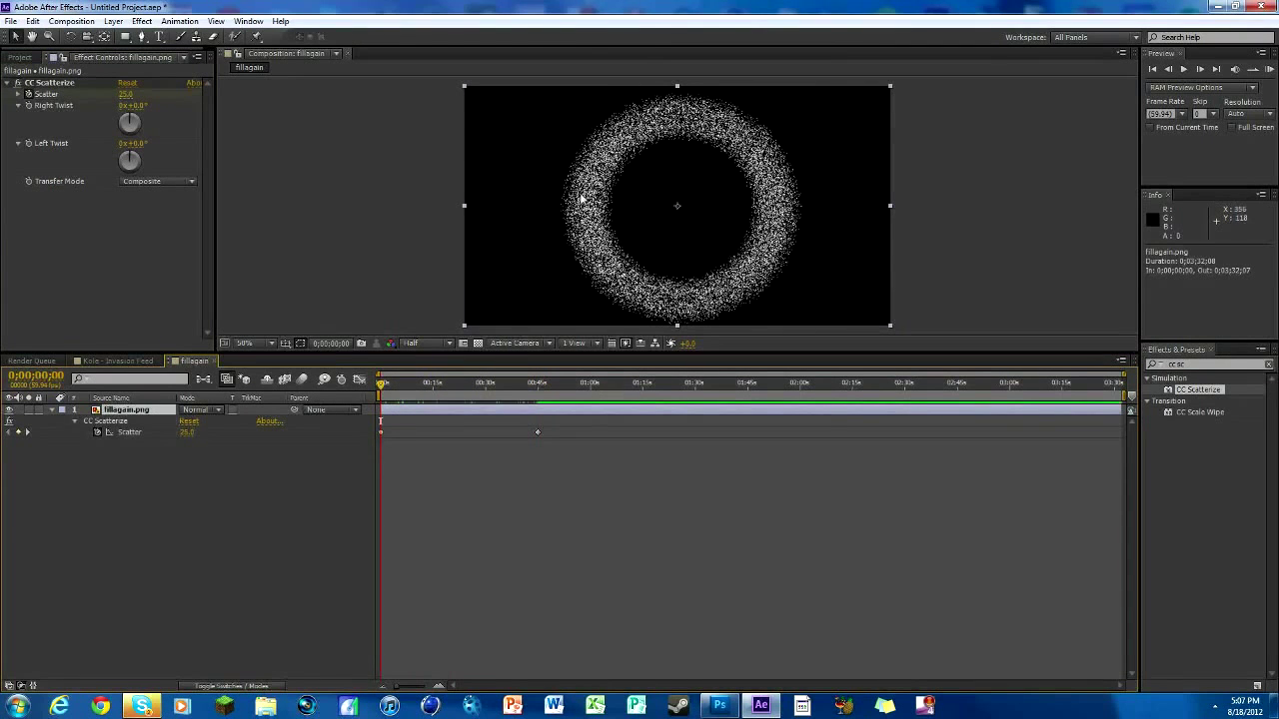
{"action": "key", "text": "ctrl+5"}
- Apply Turbulent Displace to the ring layer with an initial Amount of 5
{"action": "type", "text": "t"}
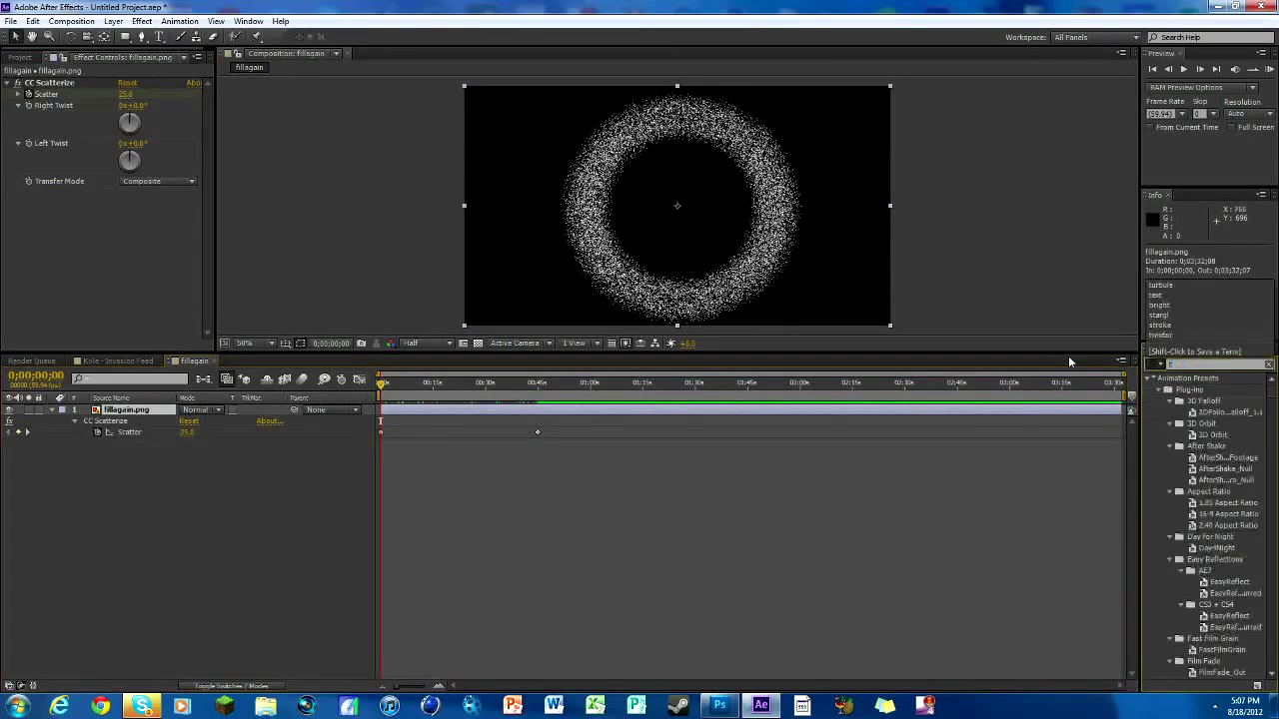
{"action": "type", "text": "urbul"}
{"action": "key", "text": "BackSpace"}
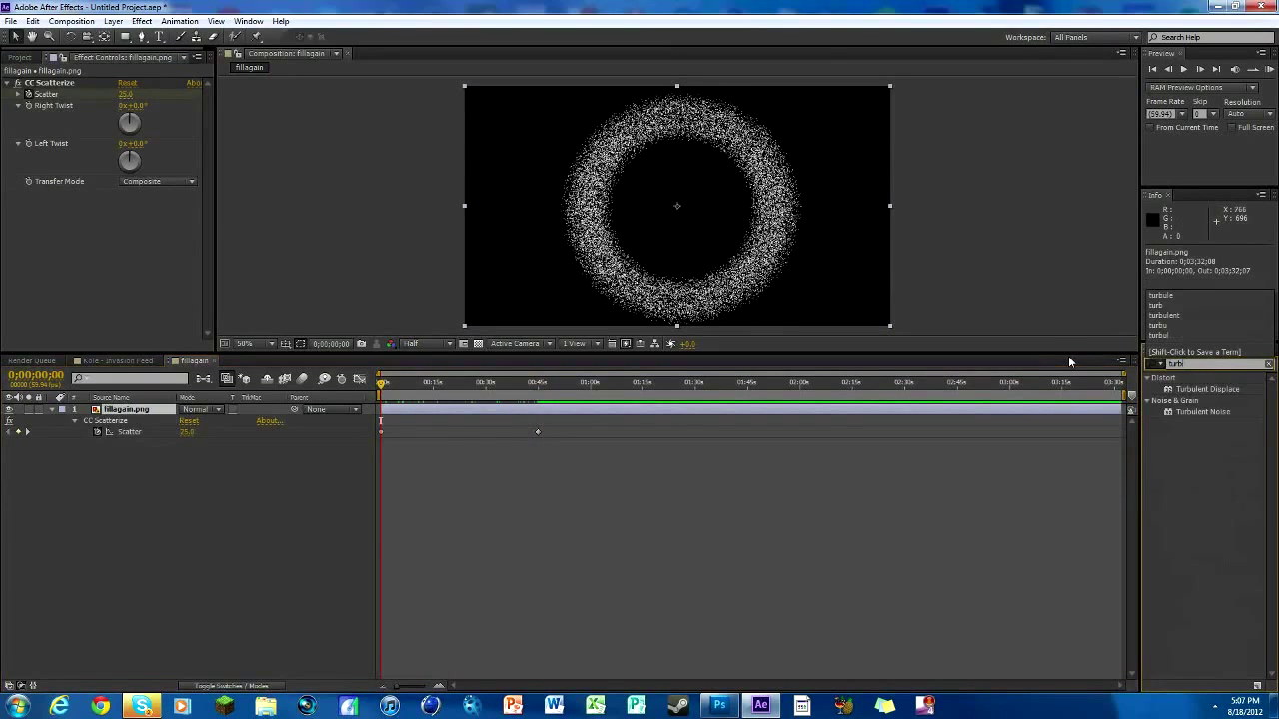
{"action": "left_click", "coordinate": [1199, 391]}
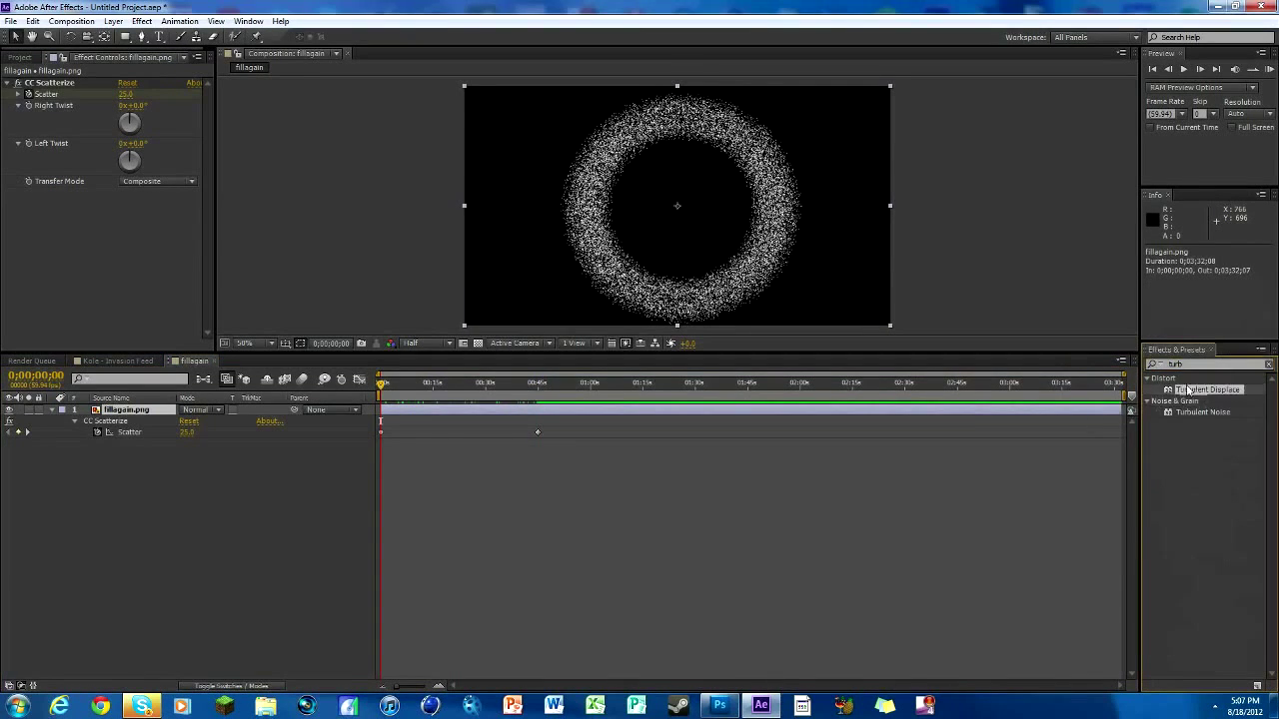
{"action": "left_click_drag", "start_coordinate": [1200, 396], "coordinate": [456, 414]}
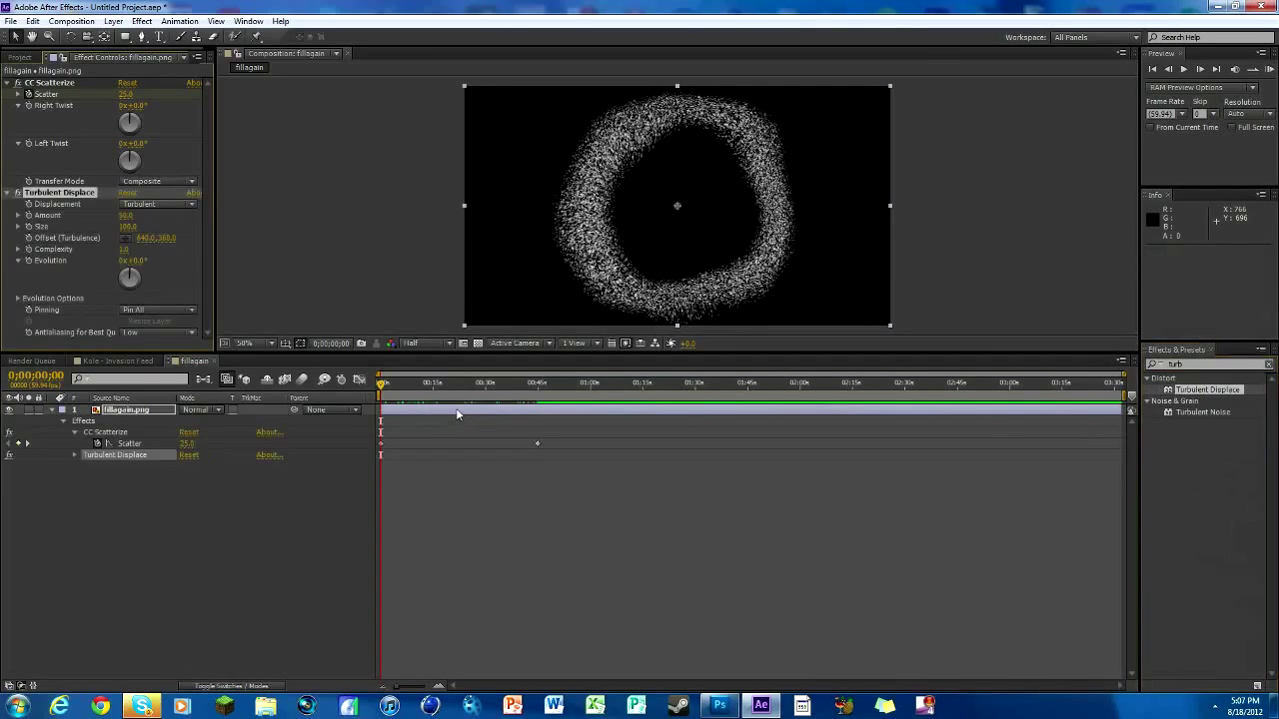
{"action": "left_click", "coordinate": [126, 215]}
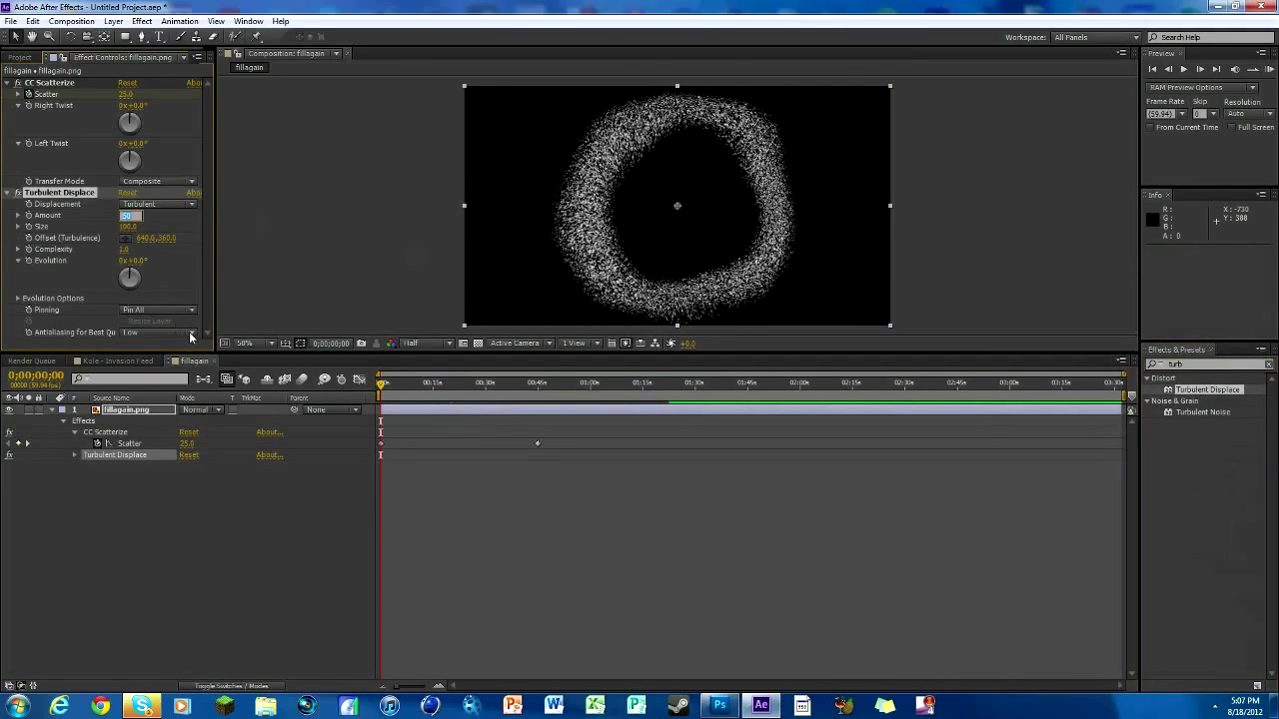
{"action": "type", "text": "5"}
{"action": "key", "text": "Return"}
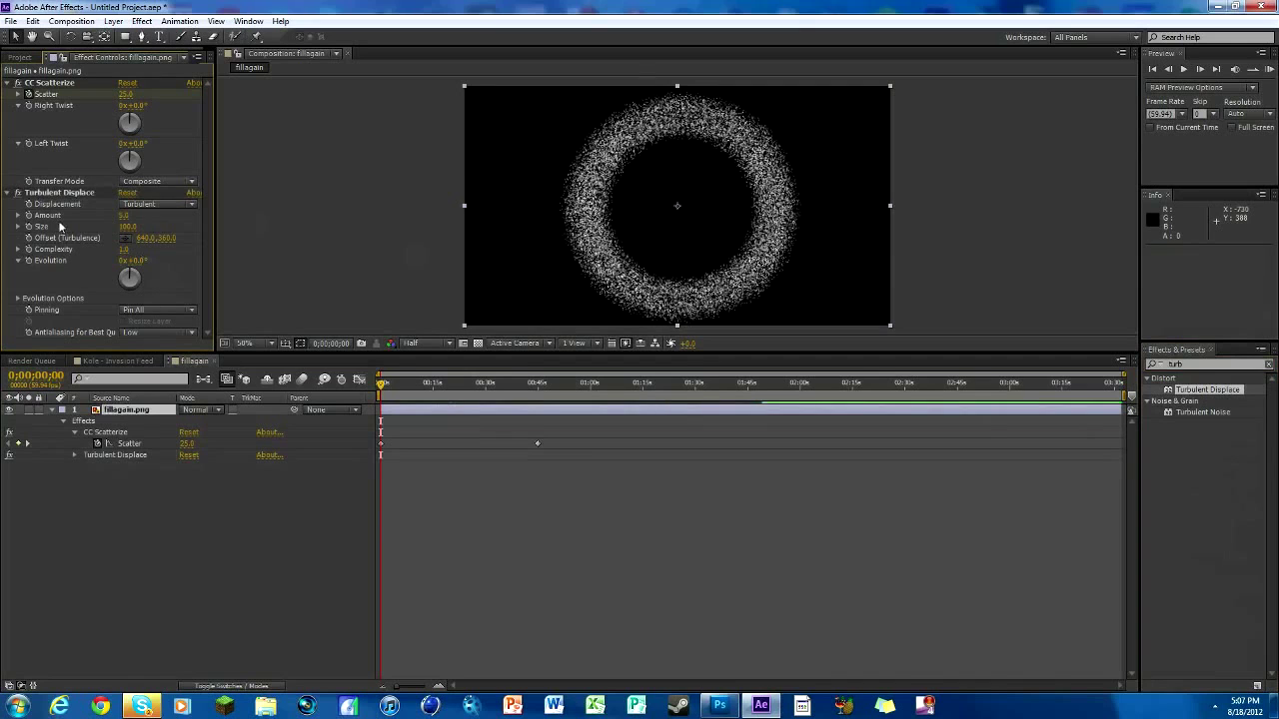
{"action": "left_click", "coordinate": [28, 215]}
- Tune the Turbulent Displace Amount to about 72 and preview the warped ring
{"action": "left_click_drag", "start_coordinate": [385, 385], "coordinate": [540, 389]}
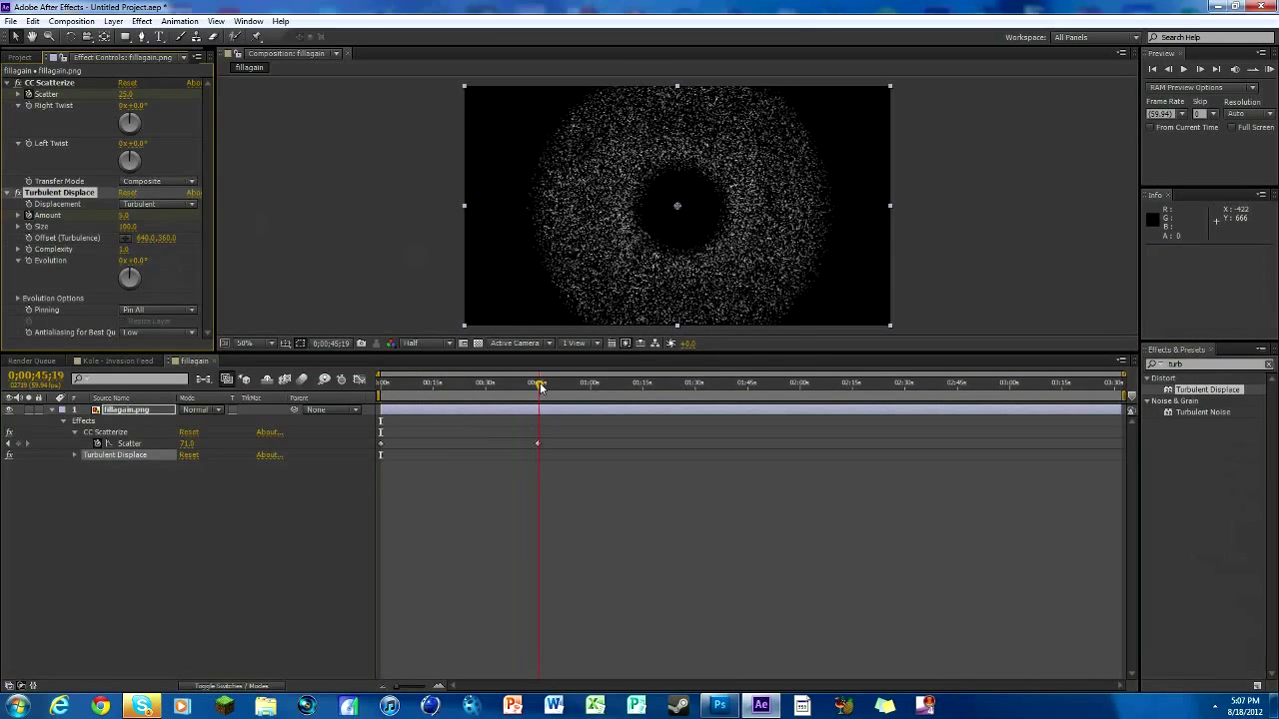
{"action": "key", "text": "KP_0"}
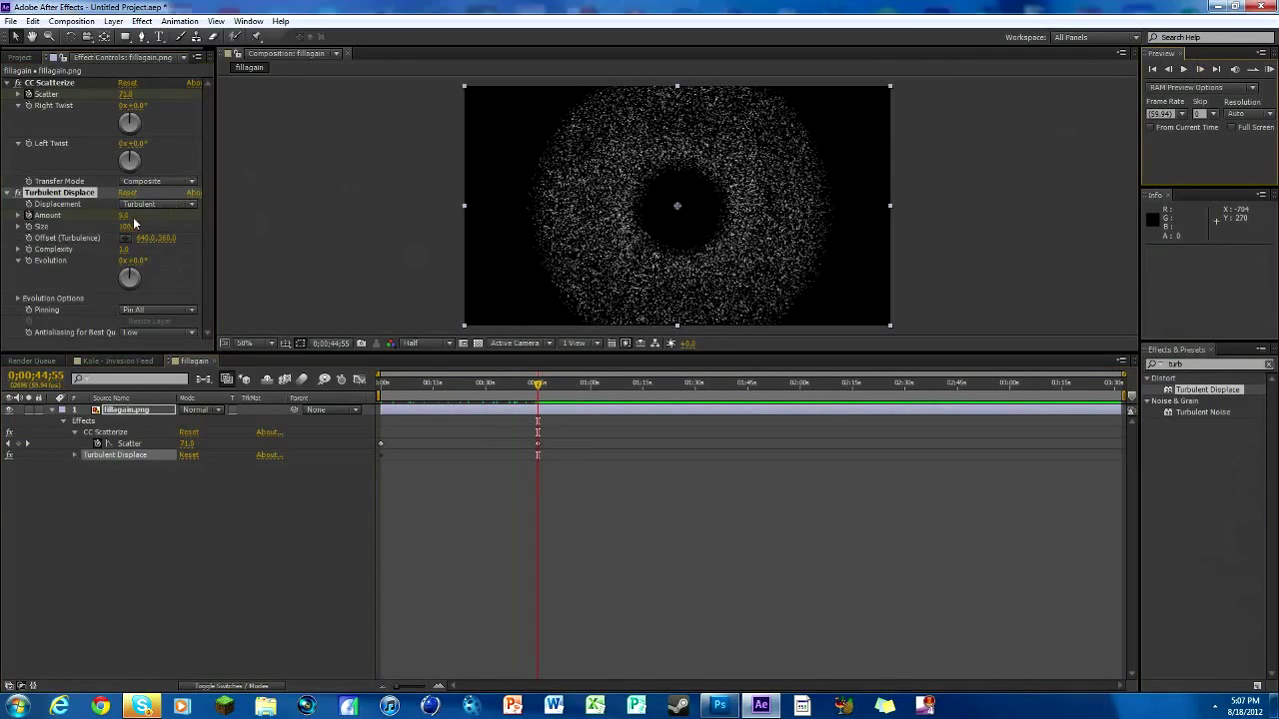
{"action": "left_click_drag", "start_coordinate": [133, 219], "coordinate": [213, 220]}
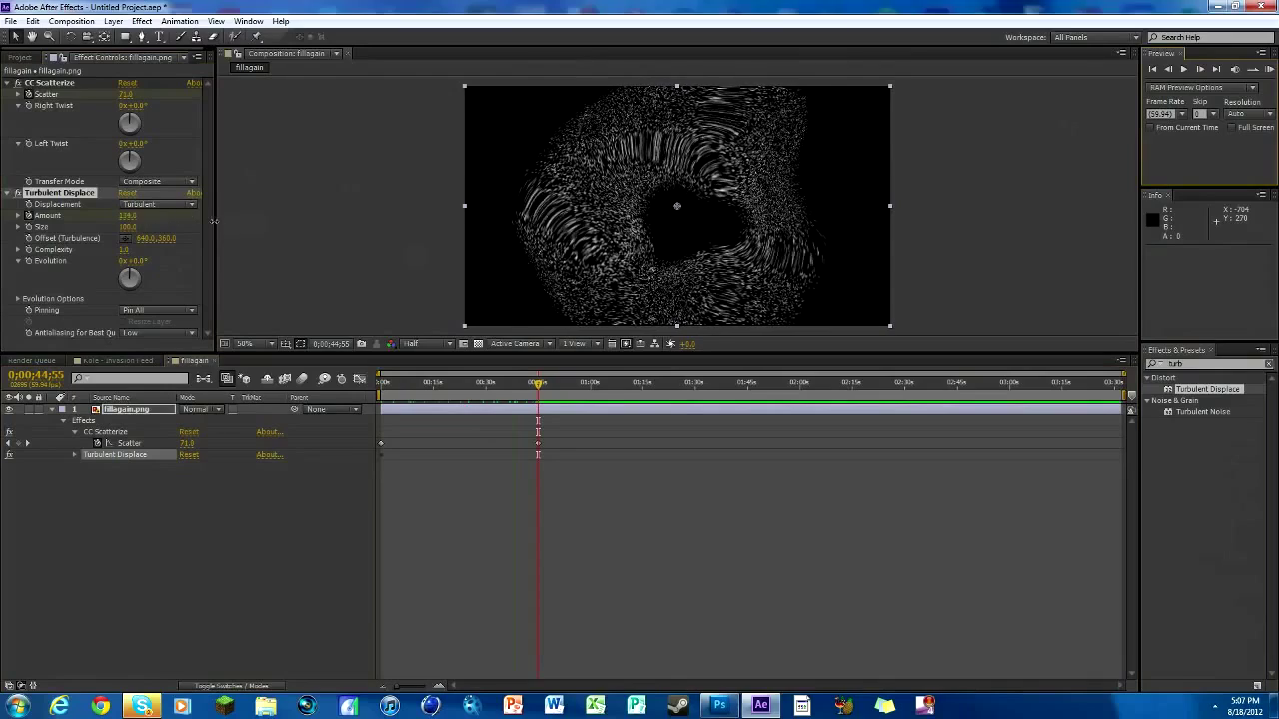
{"action": "left_click_drag", "start_coordinate": [213, 221], "coordinate": [266, 214]}
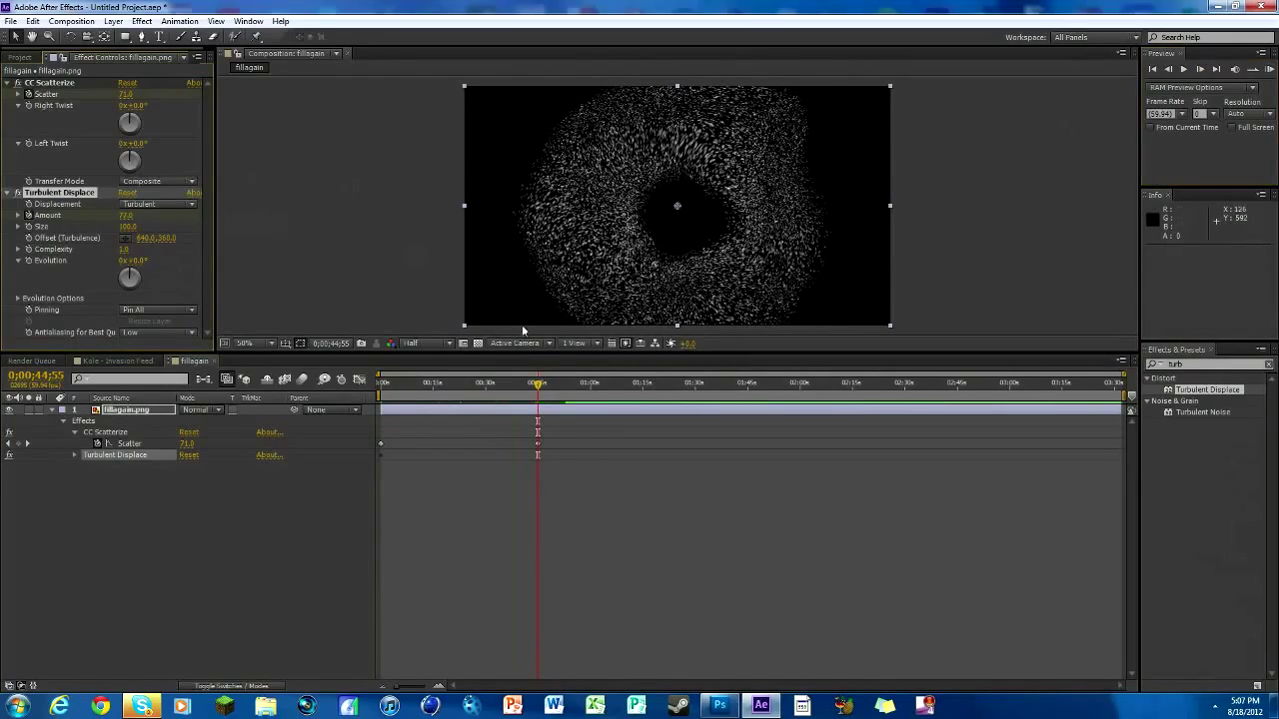
{"action": "left_click_drag", "start_coordinate": [538, 388], "coordinate": [380, 385]}
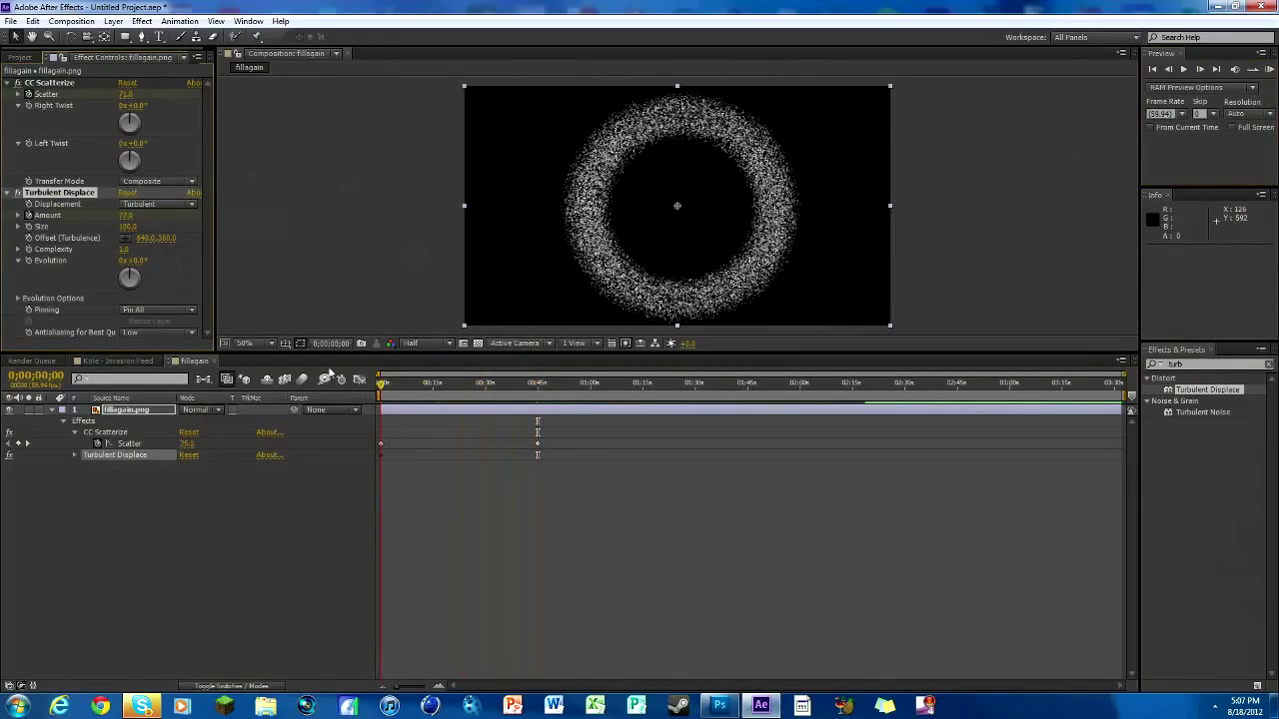
{"action": "left_click_drag", "start_coordinate": [123, 215], "coordinate": [189, 229]}
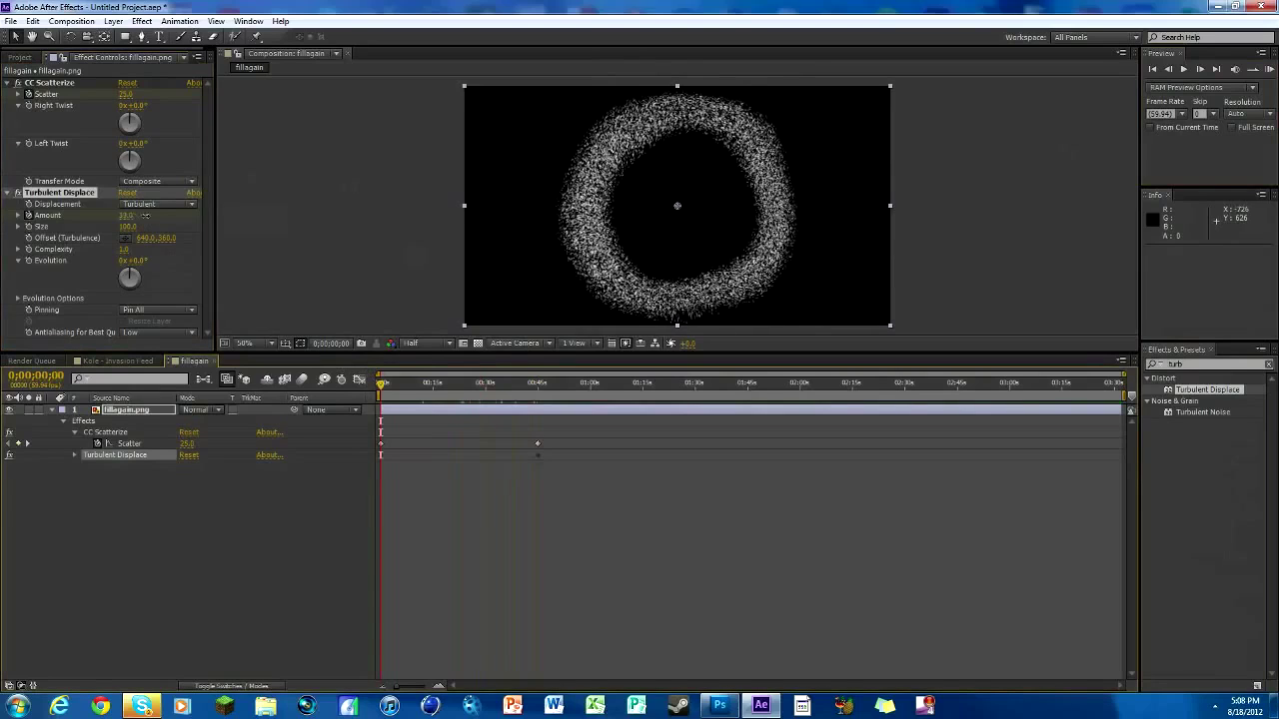
{"action": "left_click_drag", "start_coordinate": [388, 385], "coordinate": [343, 400]}
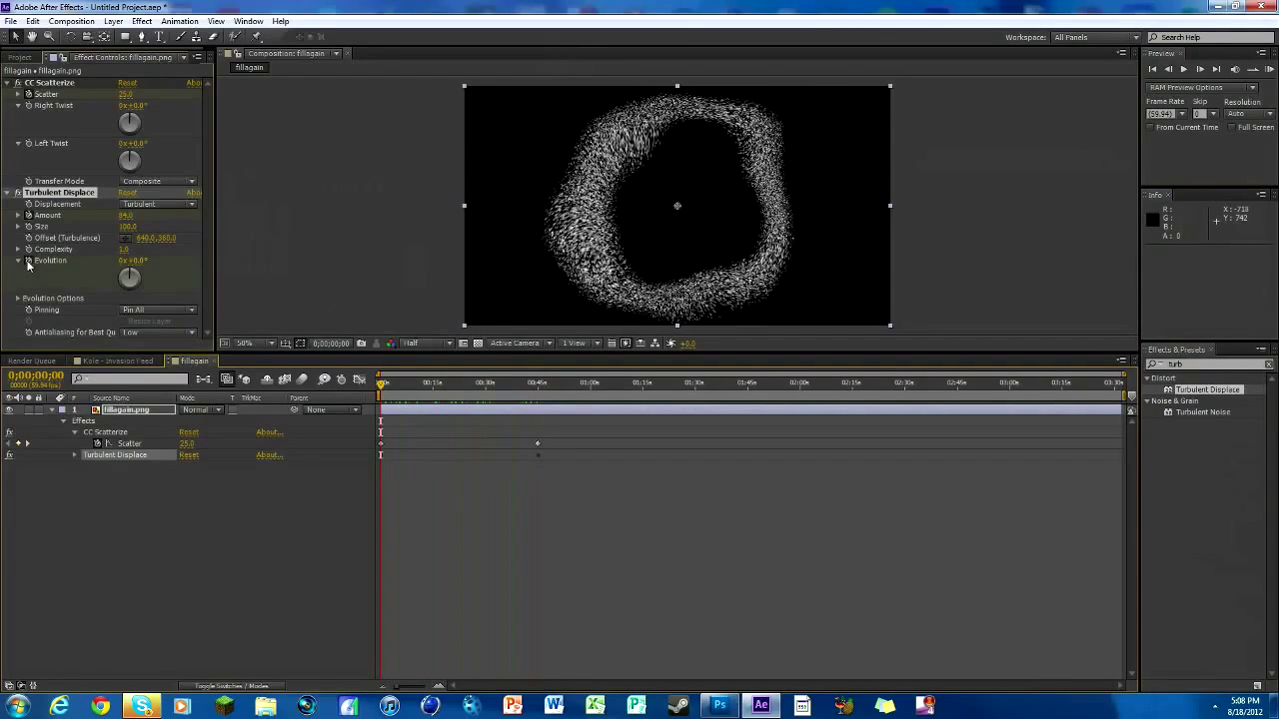
- Set a 65-degree Evolution keyframe at the fully scattered point and review the animation
{"action": "left_click_drag", "start_coordinate": [388, 388], "coordinate": [549, 387]}
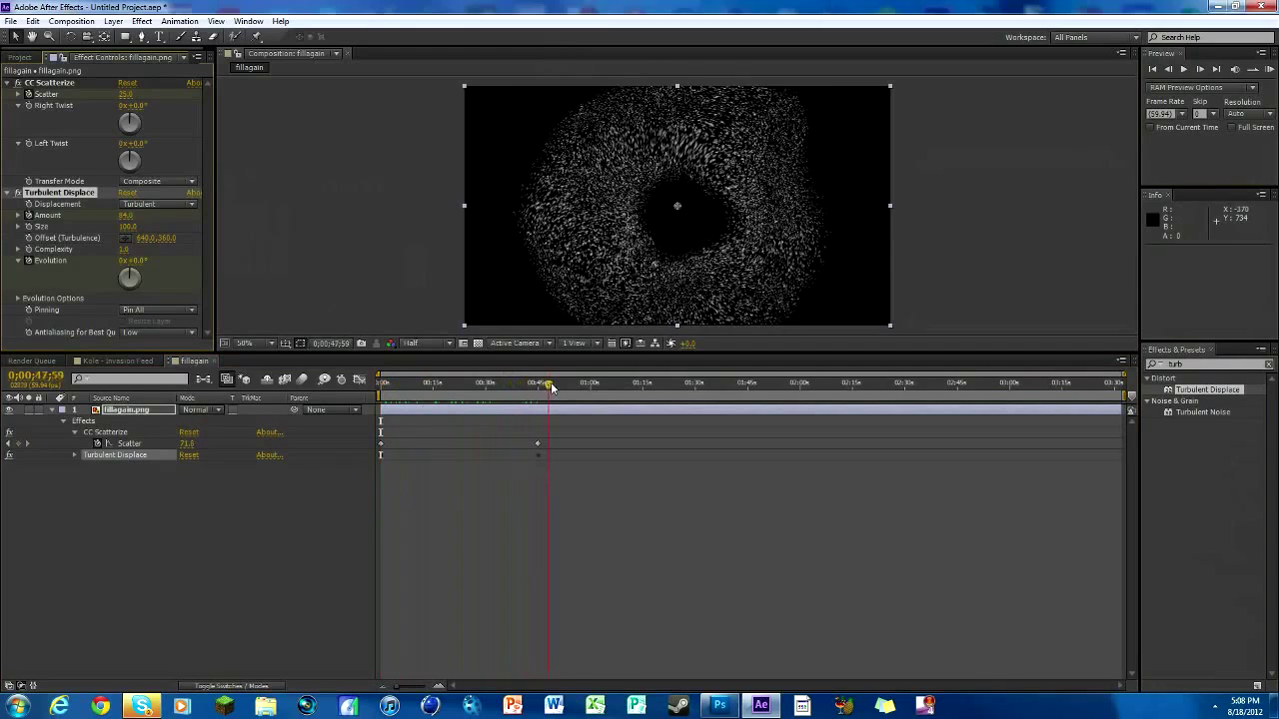
{"action": "mouse_move", "coordinate": [131, 268]}
{"action": "left_mouse_down"}
{"action": "mouse_move", "coordinate": [218, 253]}
{"action": "mouse_move", "coordinate": [455, 326]}
{"action": "left_mouse_up"}
{"action": "left_click_drag", "start_coordinate": [537, 387], "coordinate": [246, 383]}
{"action": "left_click_drag", "start_coordinate": [380, 382], "coordinate": [535, 362]}
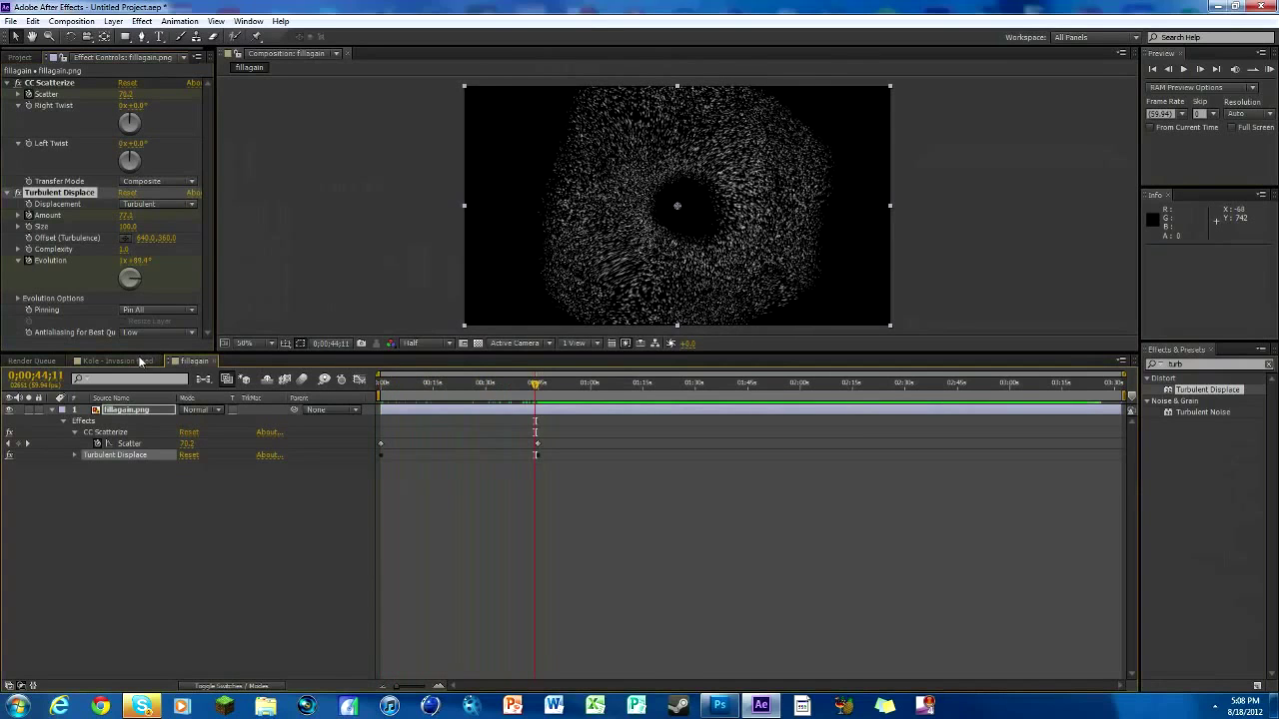
{"action": "left_click", "coordinate": [140, 360]}
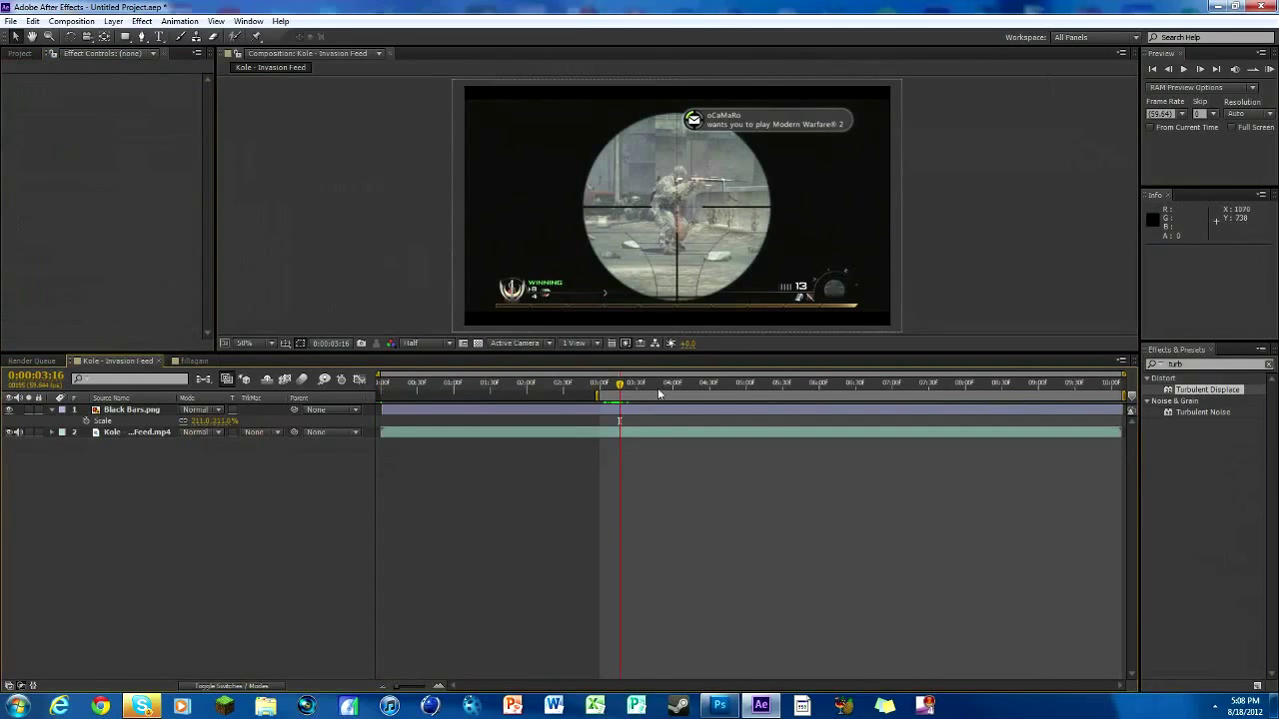
- Move to 0:00:03:22 in Kole - Invasion Feed and drag the fillagain comp toward its timeline
{"action": "left_click_drag", "start_coordinate": [618, 388], "coordinate": [626, 387]}
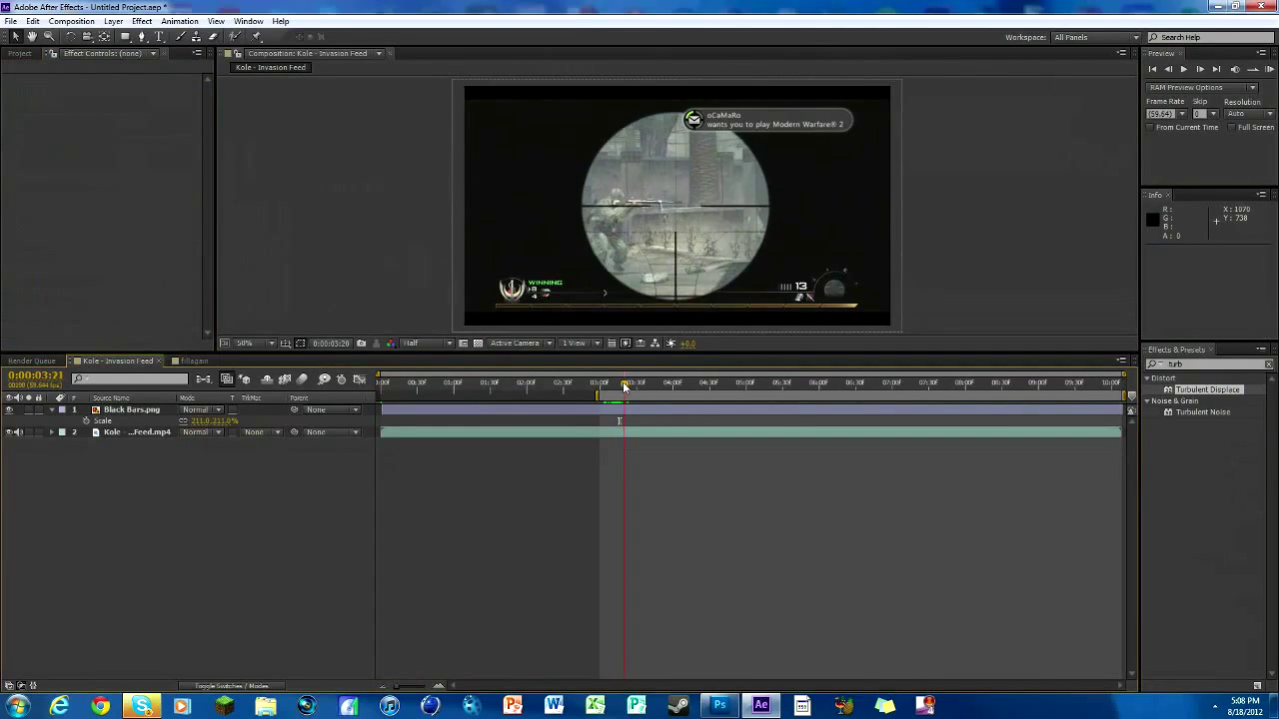
{"action": "left_click", "coordinate": [1178, 72]}
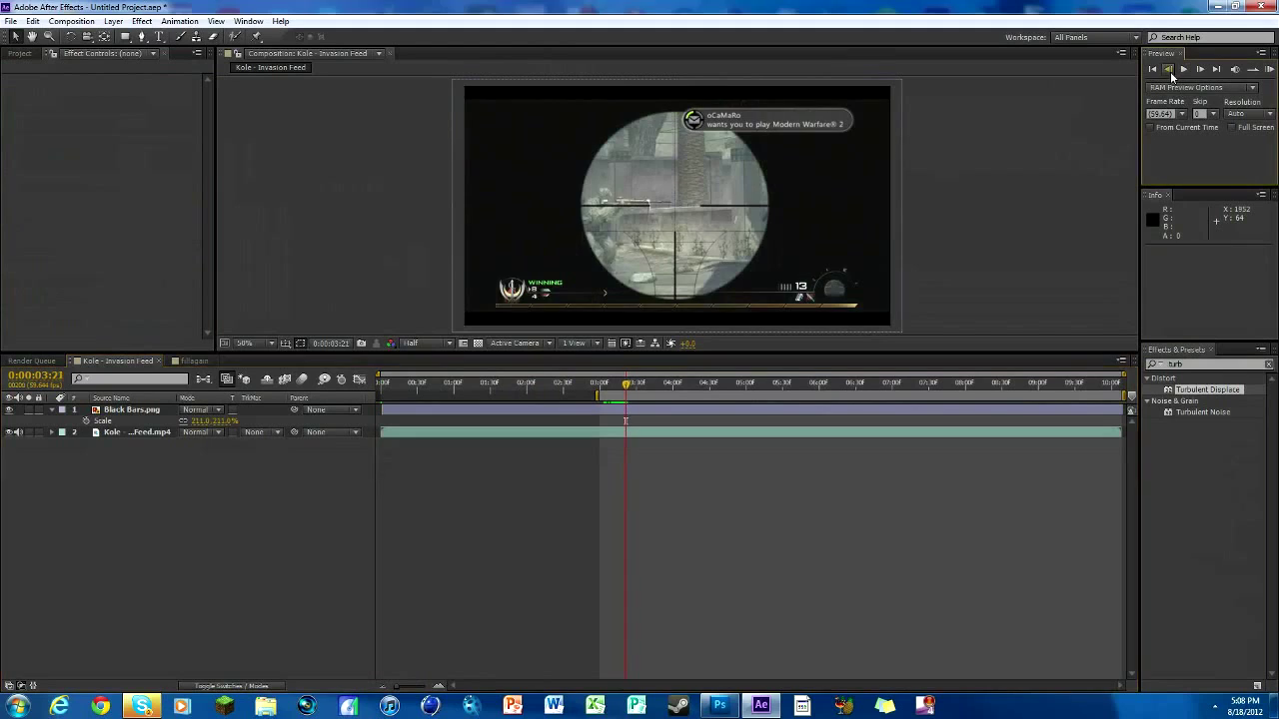
{"action": "left_click", "coordinate": [1196, 72]}
{"action": "left_click", "coordinate": [18, 54]}
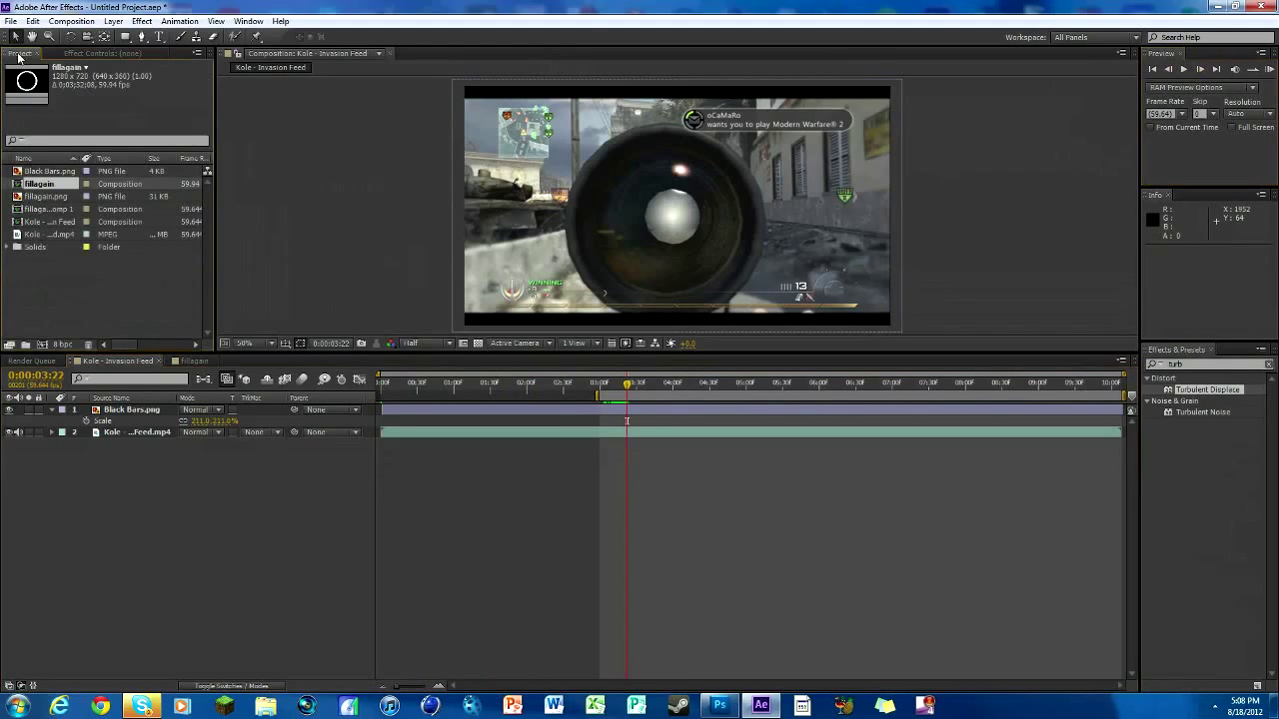
{"action": "left_click", "coordinate": [37, 188]}
{"action": "left_click_drag", "start_coordinate": [30, 182], "coordinate": [672, 408]}
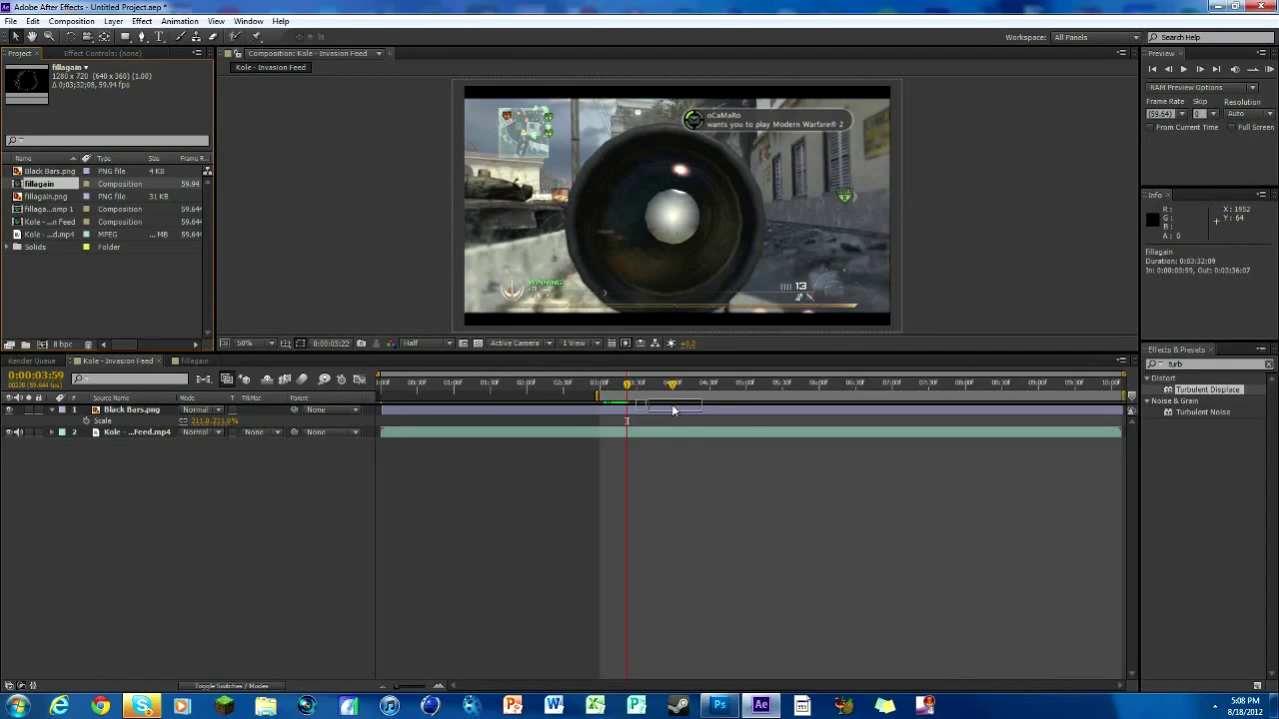
- Place the fillagain layer below Black Bars, starting at the playhead, and preview it over the scope
{"action": "left_click_drag", "start_coordinate": [671, 404], "coordinate": [672, 405]}
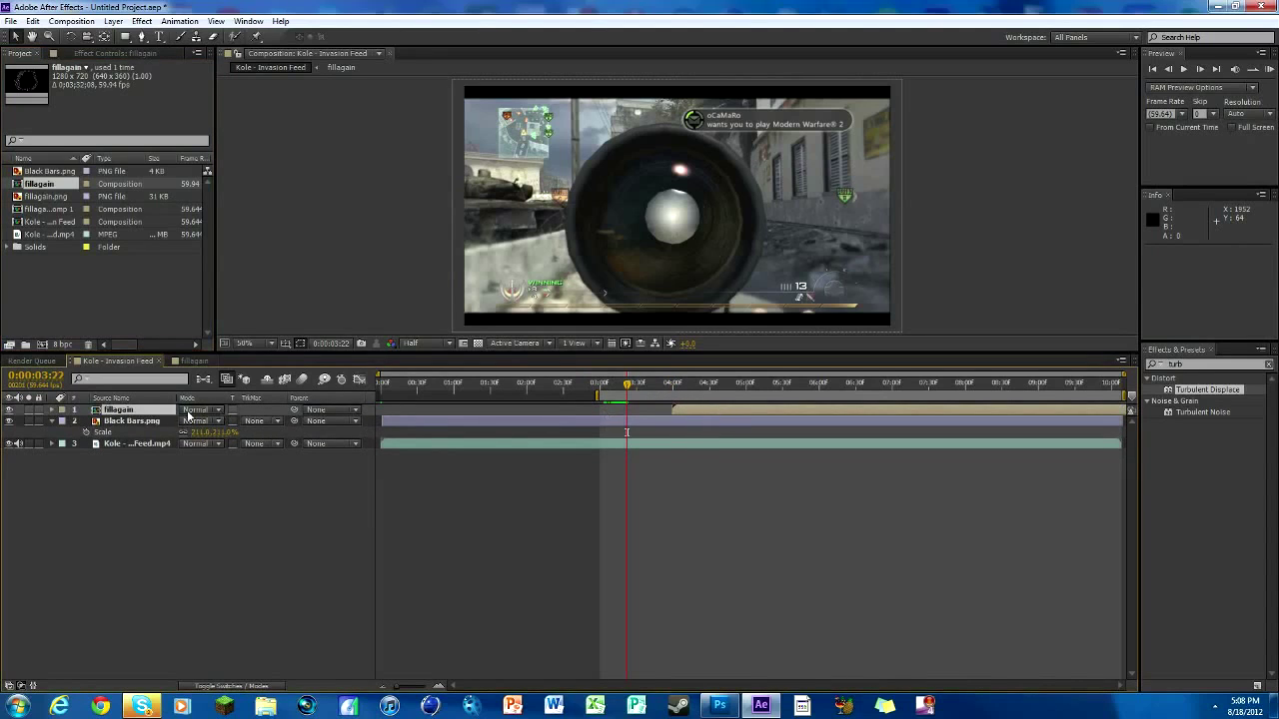
{"action": "left_click_drag", "start_coordinate": [164, 413], "coordinate": [164, 437]}
{"action": "left_click_drag", "start_coordinate": [691, 430], "coordinate": [646, 429]}
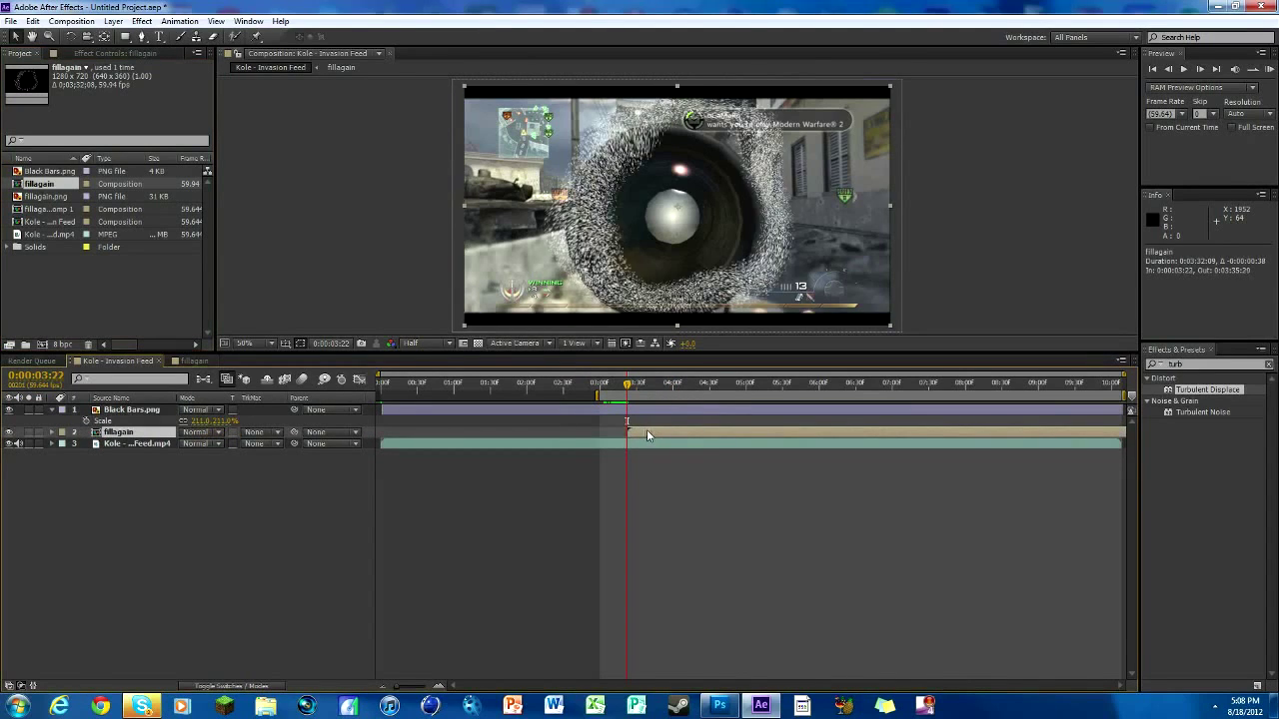
{"action": "left_click_drag", "start_coordinate": [628, 388], "coordinate": [782, 393]}
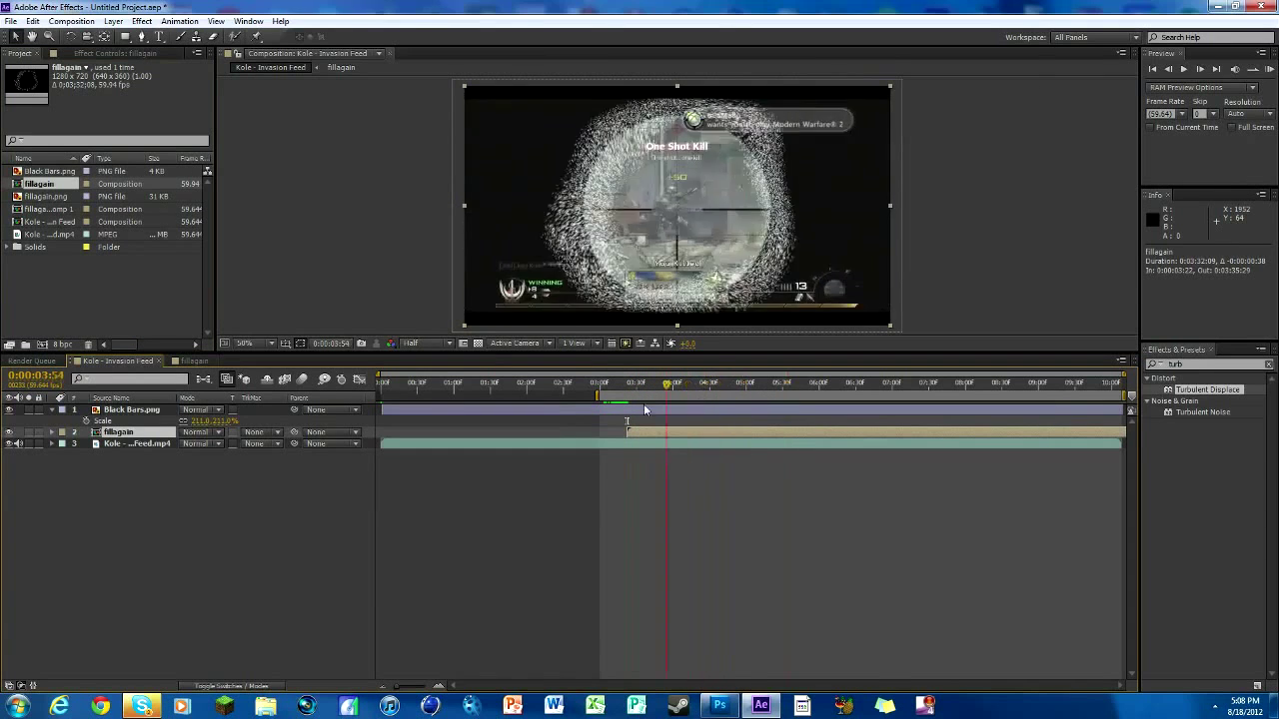
{"action": "left_click_drag", "start_coordinate": [783, 393], "coordinate": [627, 409]}
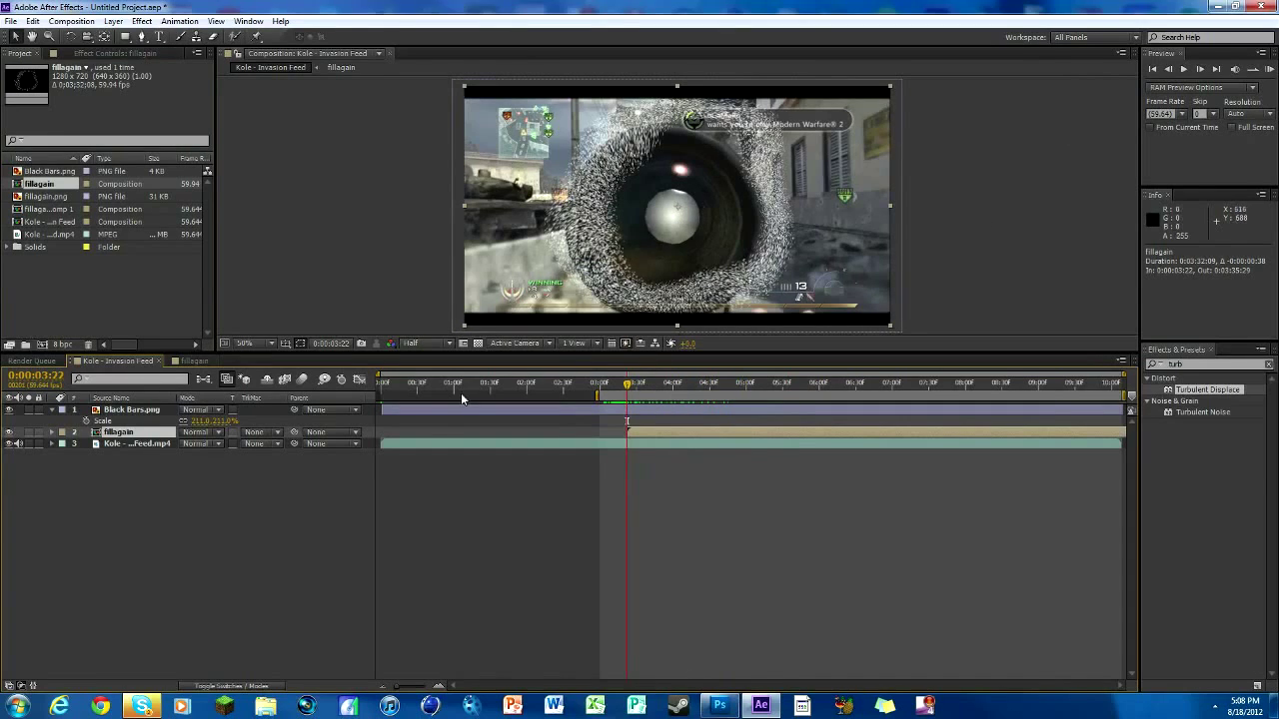
- Keyframe fillagain Scale from 0% at 3:23 up to 438% a few frames later
{"action": "key", "text": "s"}
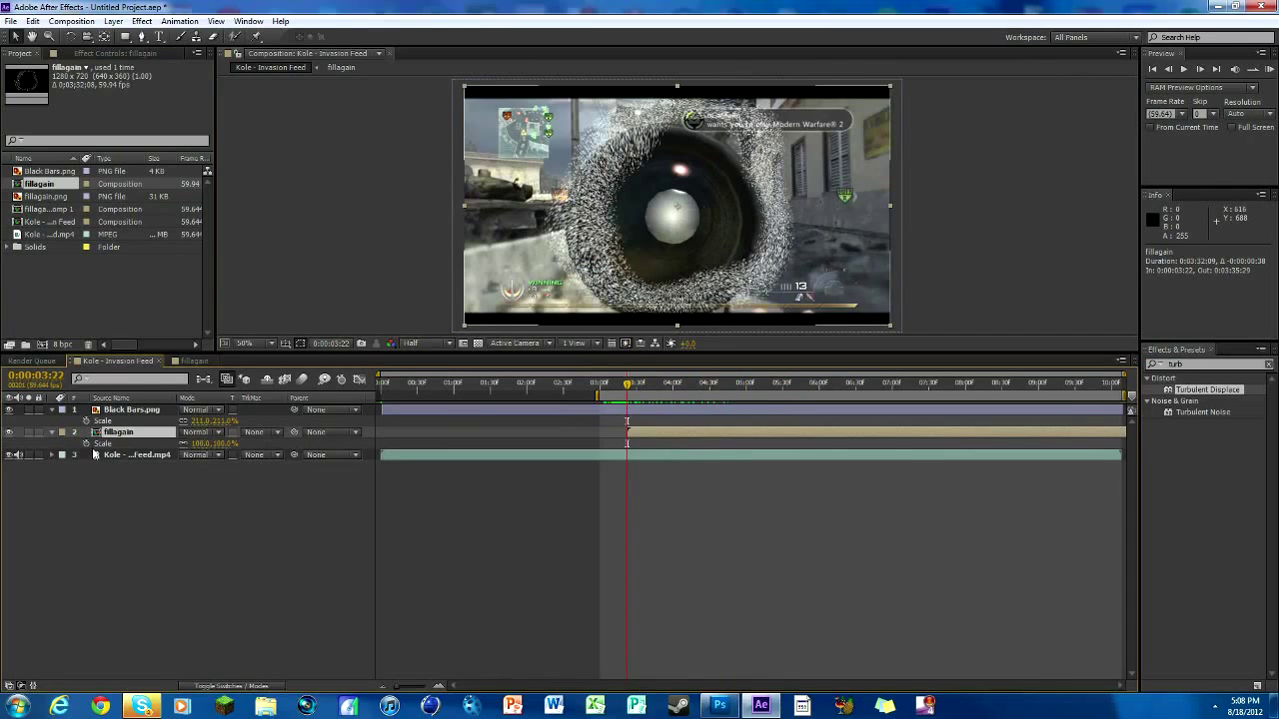
{"action": "left_click", "coordinate": [86, 444]}
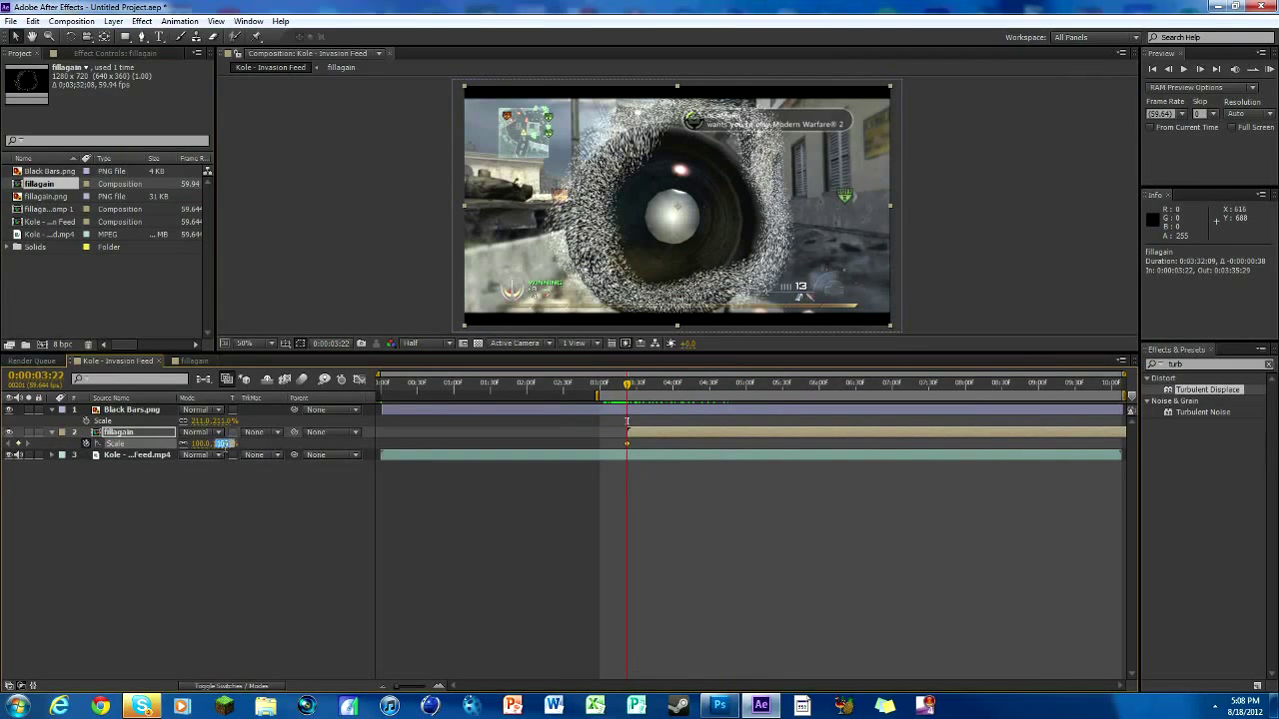
{"action": "type", "text": "0"}
{"action": "key", "text": "Return"}
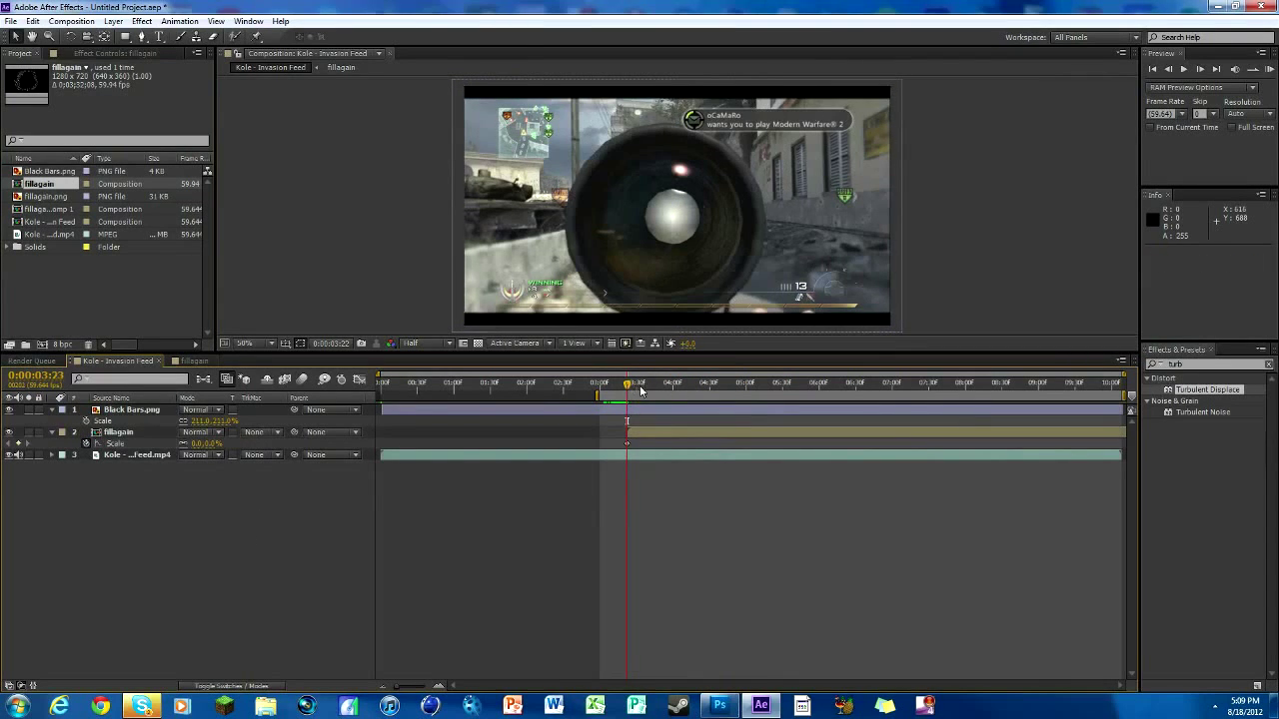
{"action": "left_click_drag", "start_coordinate": [641, 391], "coordinate": [645, 399]}
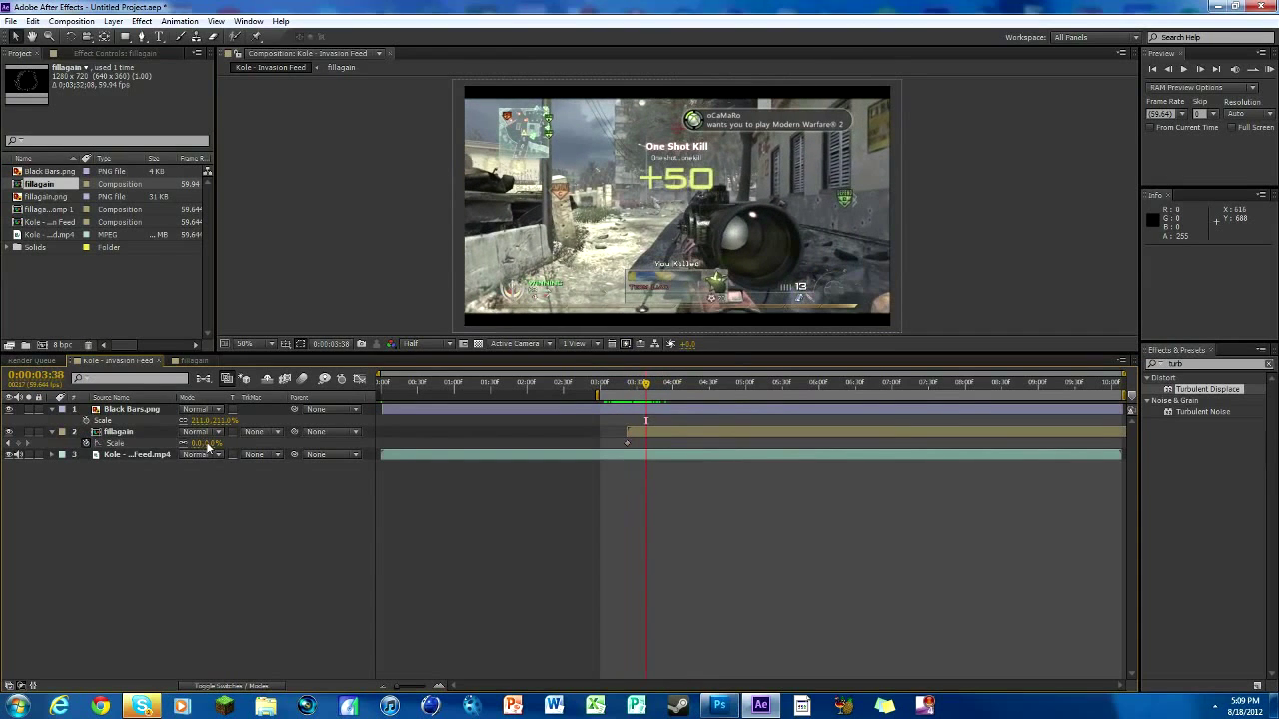
{"action": "left_click_drag", "start_coordinate": [207, 443], "coordinate": [453, 410]}
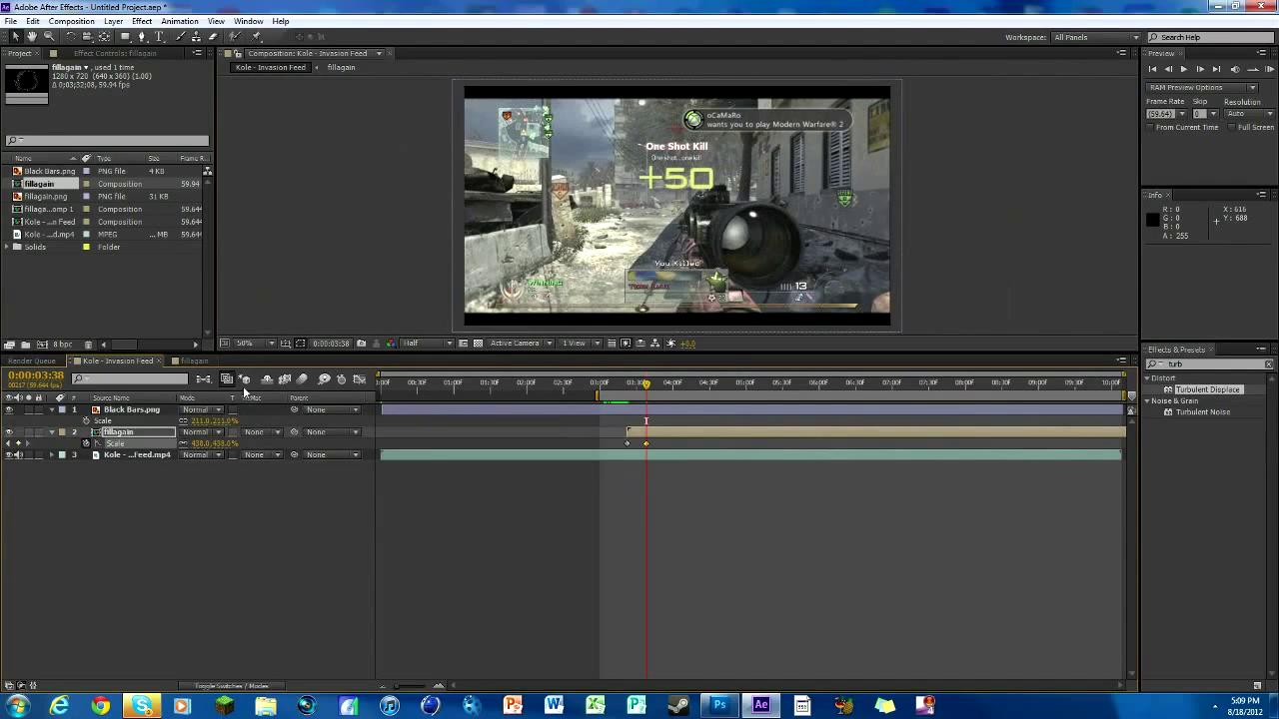
{"action": "left_click", "coordinate": [191, 362]}
- Slide the Scatter, Amount and Evolution keyframes near 0s in the fillagain comp
{"action": "left_click", "coordinate": [538, 444]}
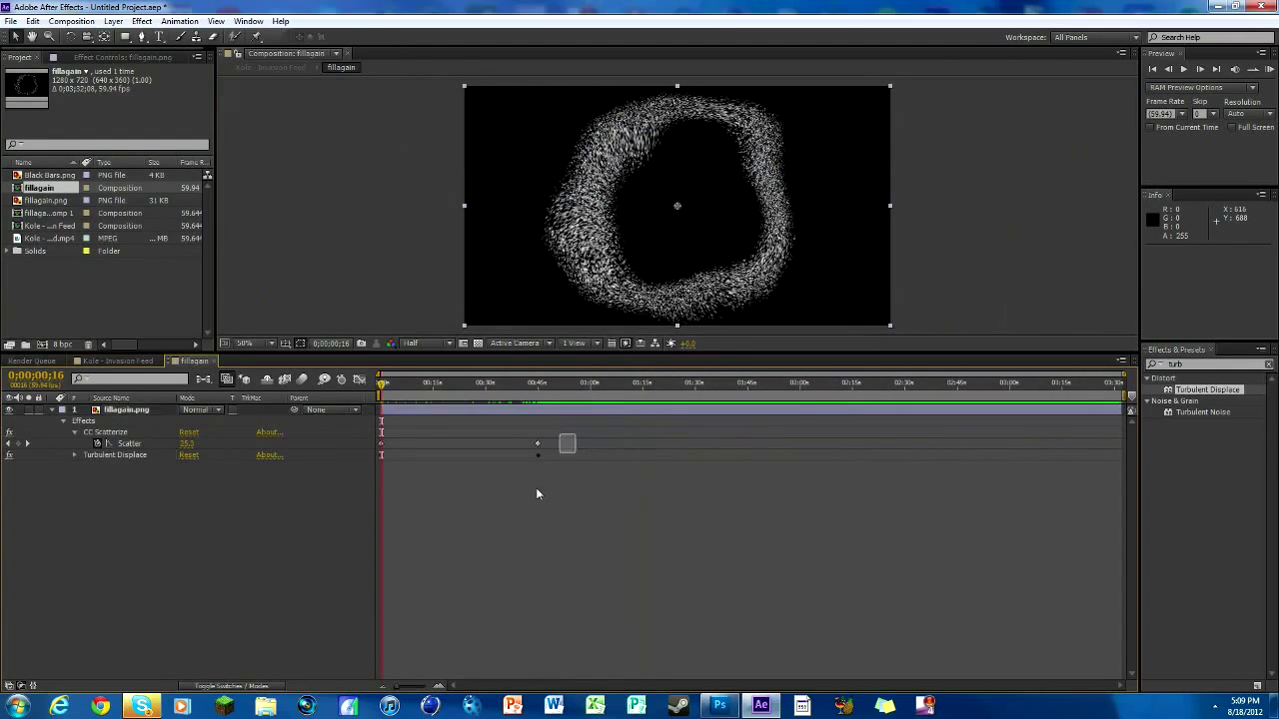
{"action": "left_click_drag", "start_coordinate": [537, 443], "coordinate": [406, 444]}
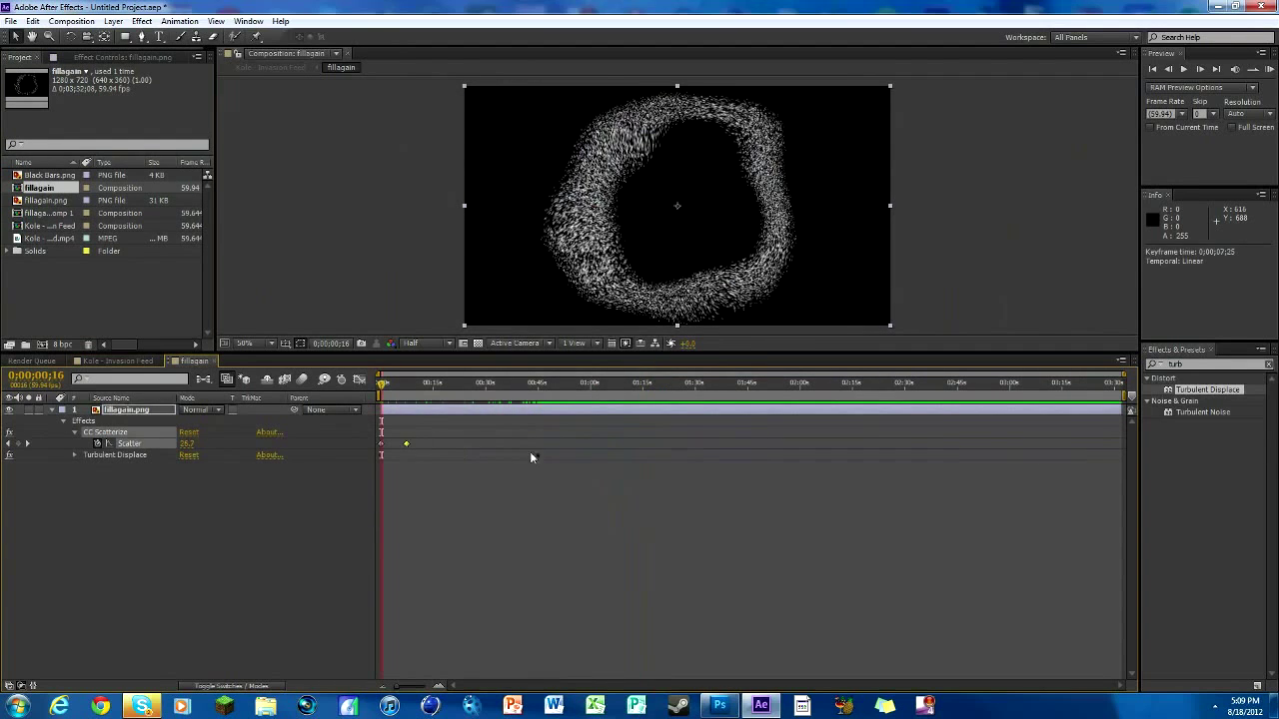
{"action": "left_click", "coordinate": [525, 415]}
{"action": "key", "text": "u"}
{"action": "key", "text": "u"}
{"action": "mouse_move", "coordinate": [547, 457]}
{"action": "left_mouse_down"}
{"action": "mouse_move", "coordinate": [532, 472]}
{"action": "mouse_move", "coordinate": [406, 458]}
{"action": "left_mouse_up"}
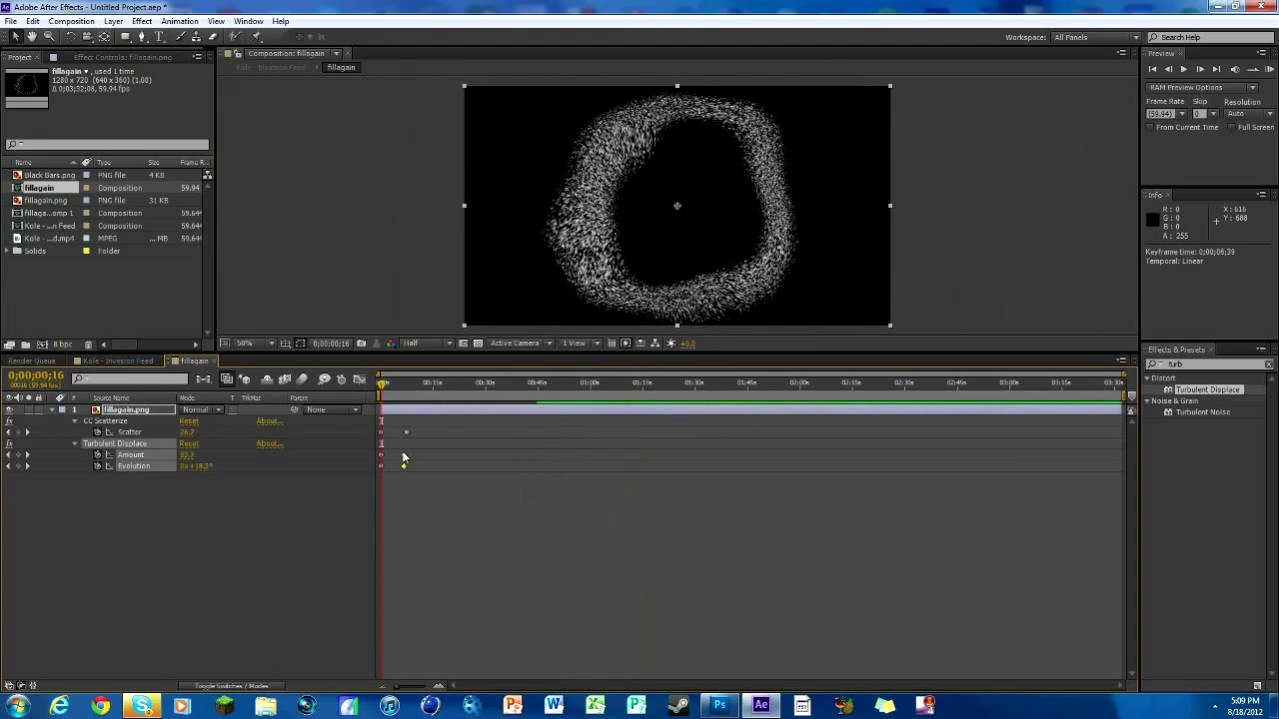
{"action": "left_click", "coordinate": [528, 398]}
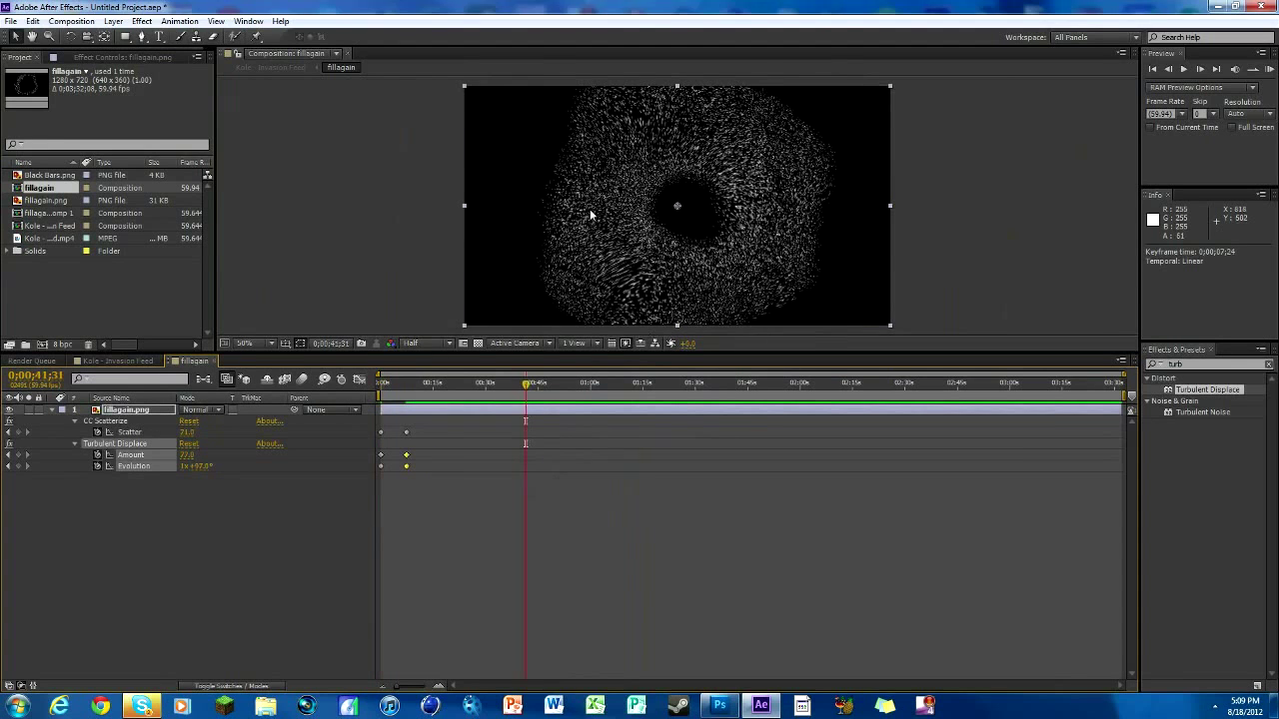
{"action": "key", "text": "Home"}
{"action": "left_click", "coordinate": [122, 360]}
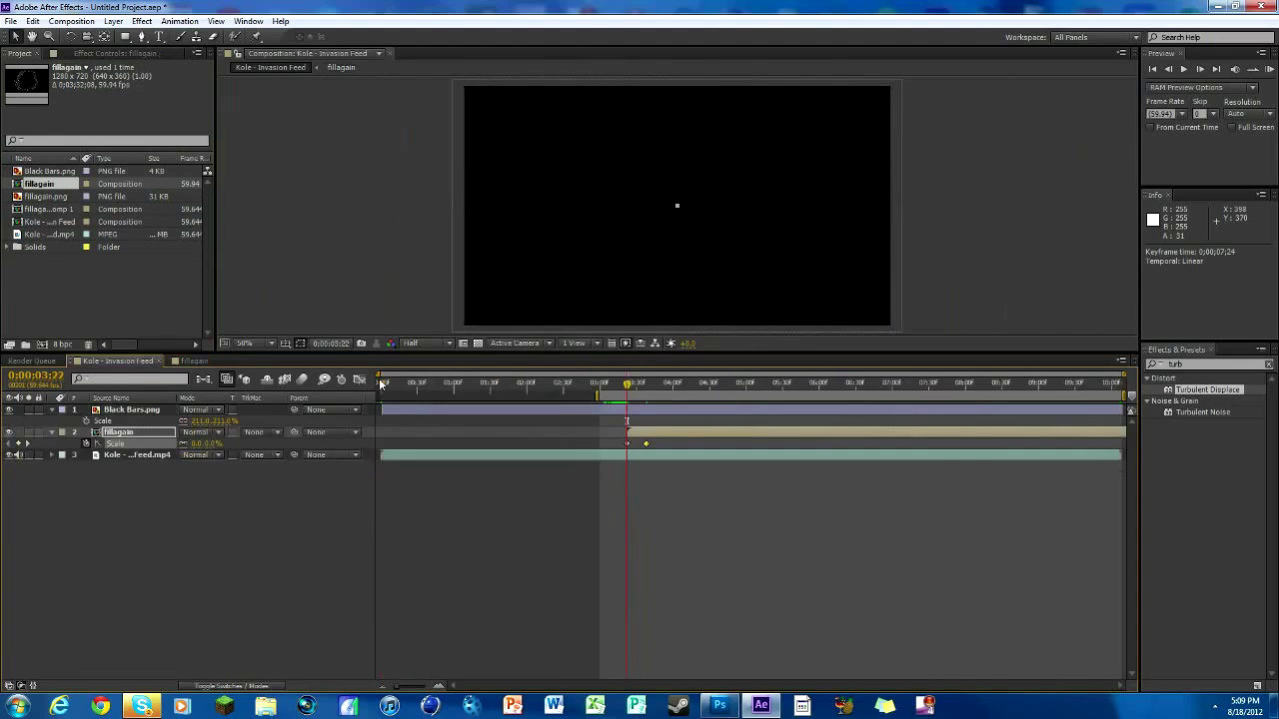
{"action": "left_click_drag", "start_coordinate": [633, 393], "coordinate": [632, 394]}
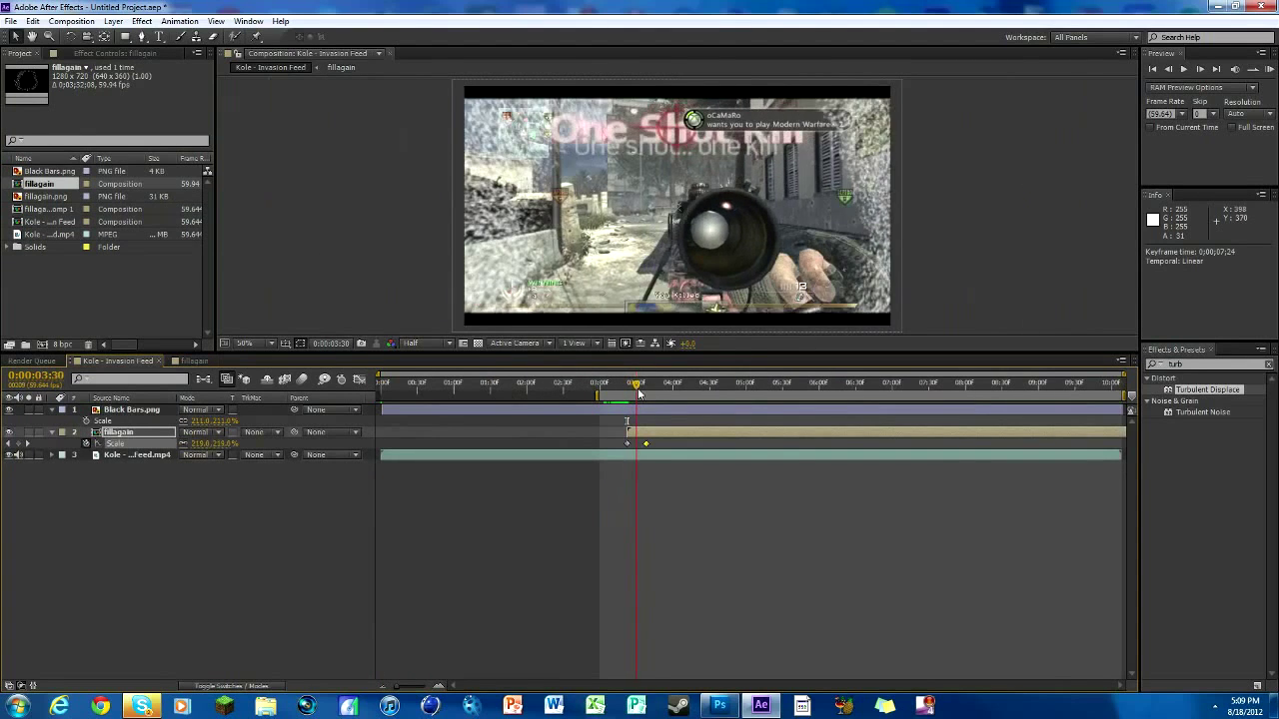
- Add a Fill effect to the fillagain ring and set its colour to bright yellow
{"action": "left_click", "coordinate": [195, 361]}
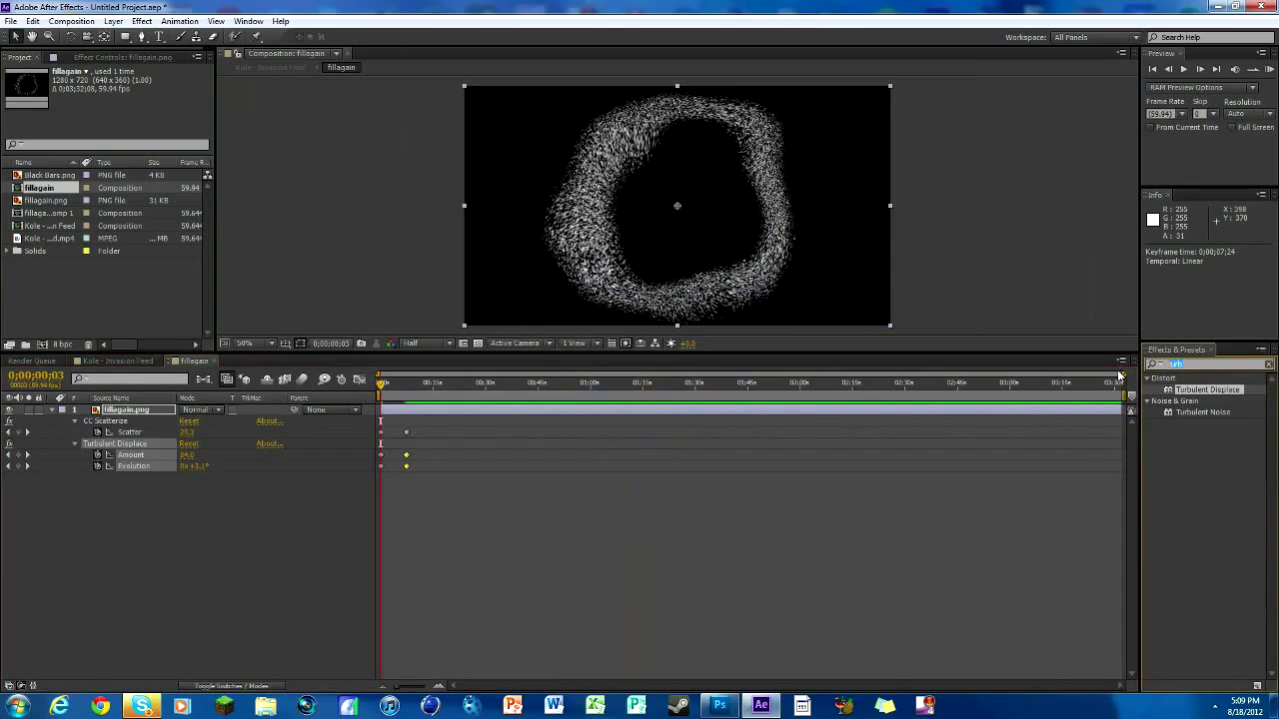
{"action": "type", "text": "fill"}
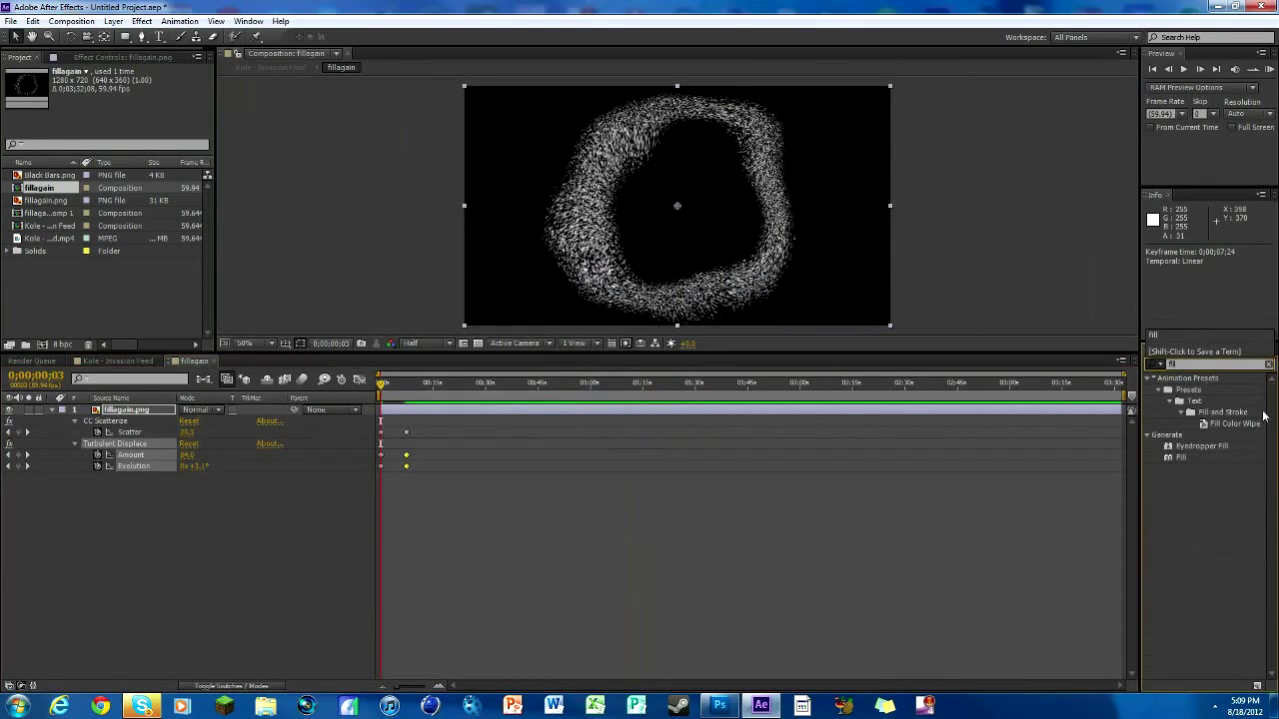
{"action": "left_click", "coordinate": [1189, 459]}
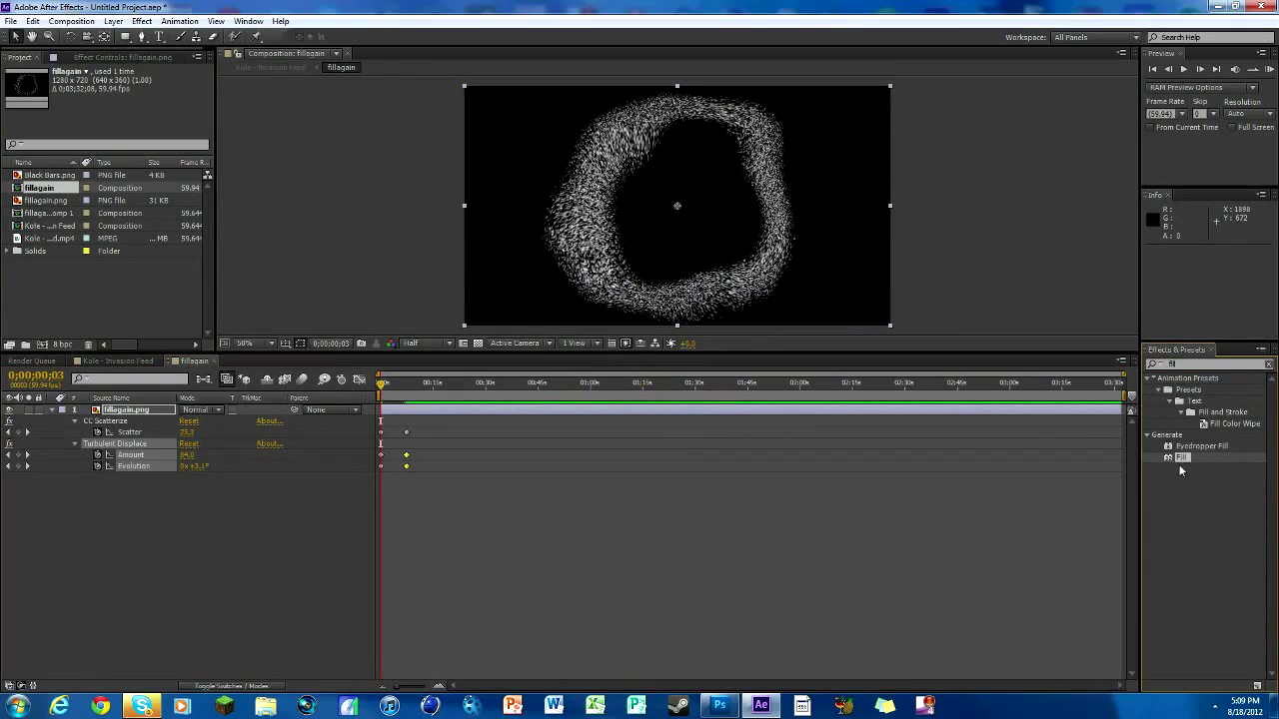
{"action": "left_click_drag", "start_coordinate": [1174, 467], "coordinate": [491, 441]}
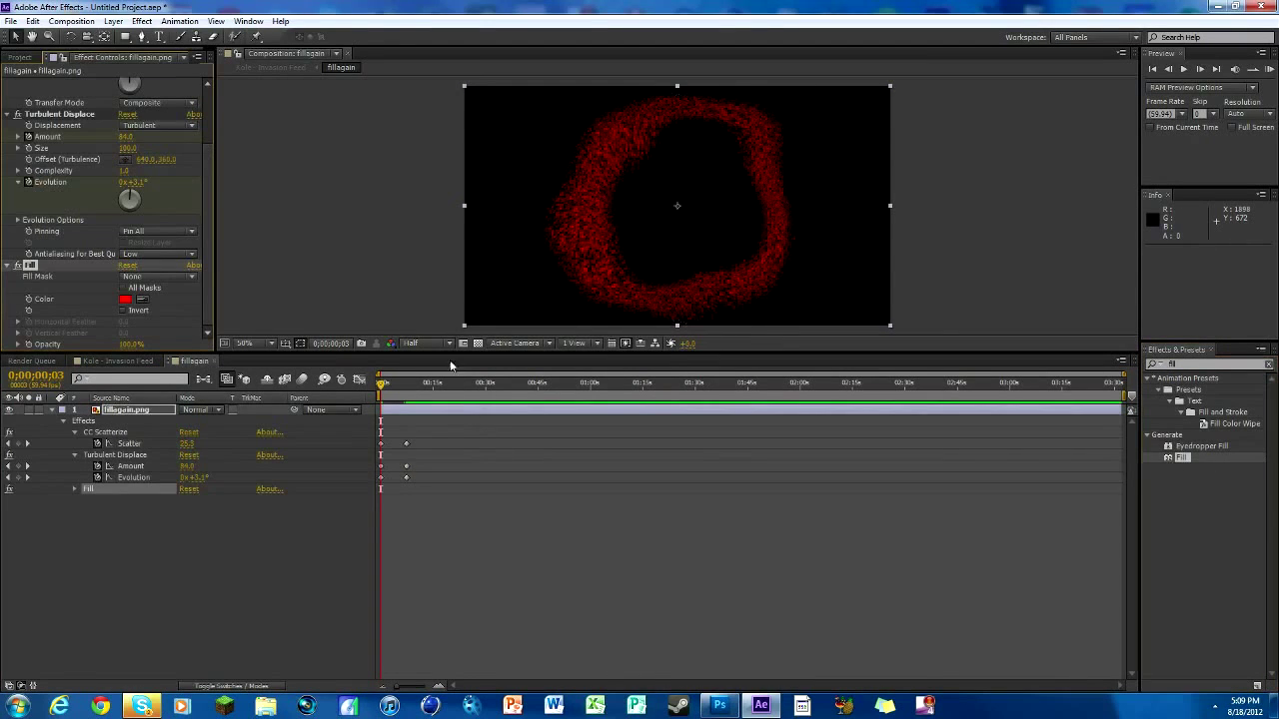
{"action": "left_click", "coordinate": [124, 300]}
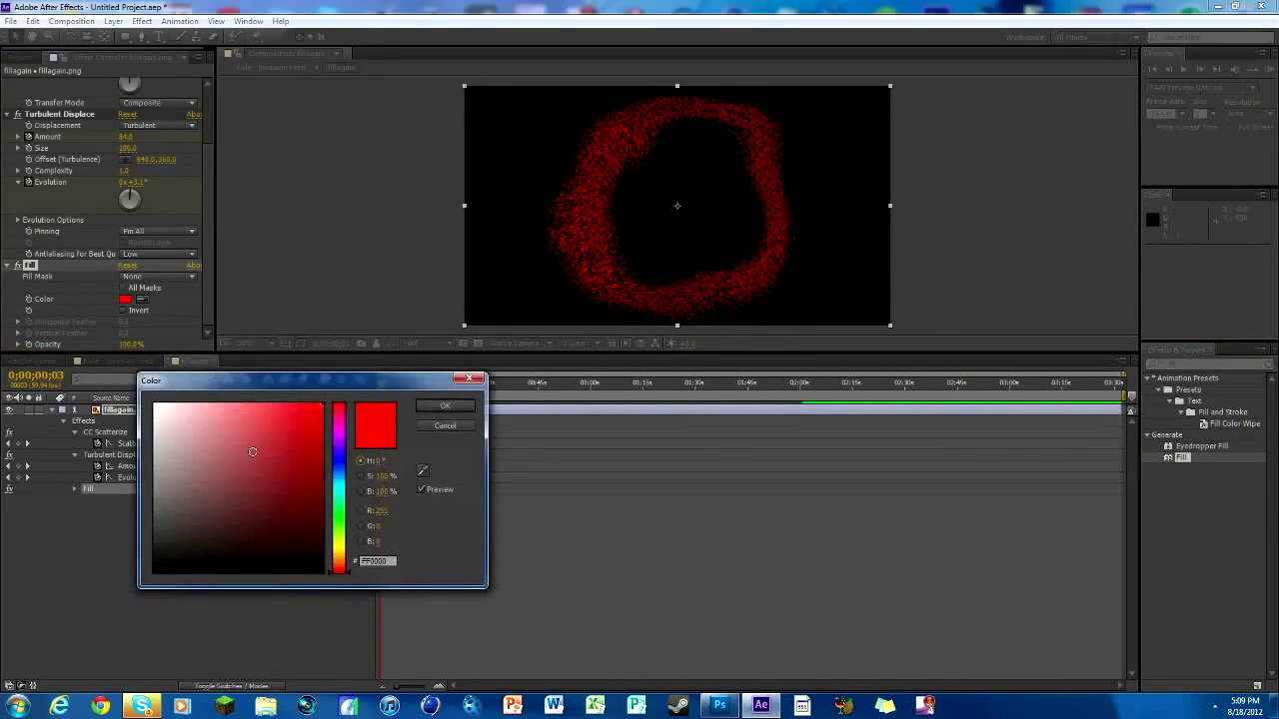
{"action": "mouse_move", "coordinate": [338, 481]}
{"action": "left_mouse_down"}
{"action": "mouse_move", "coordinate": [338, 464]}
{"action": "mouse_move", "coordinate": [336, 551]}
{"action": "left_mouse_up"}
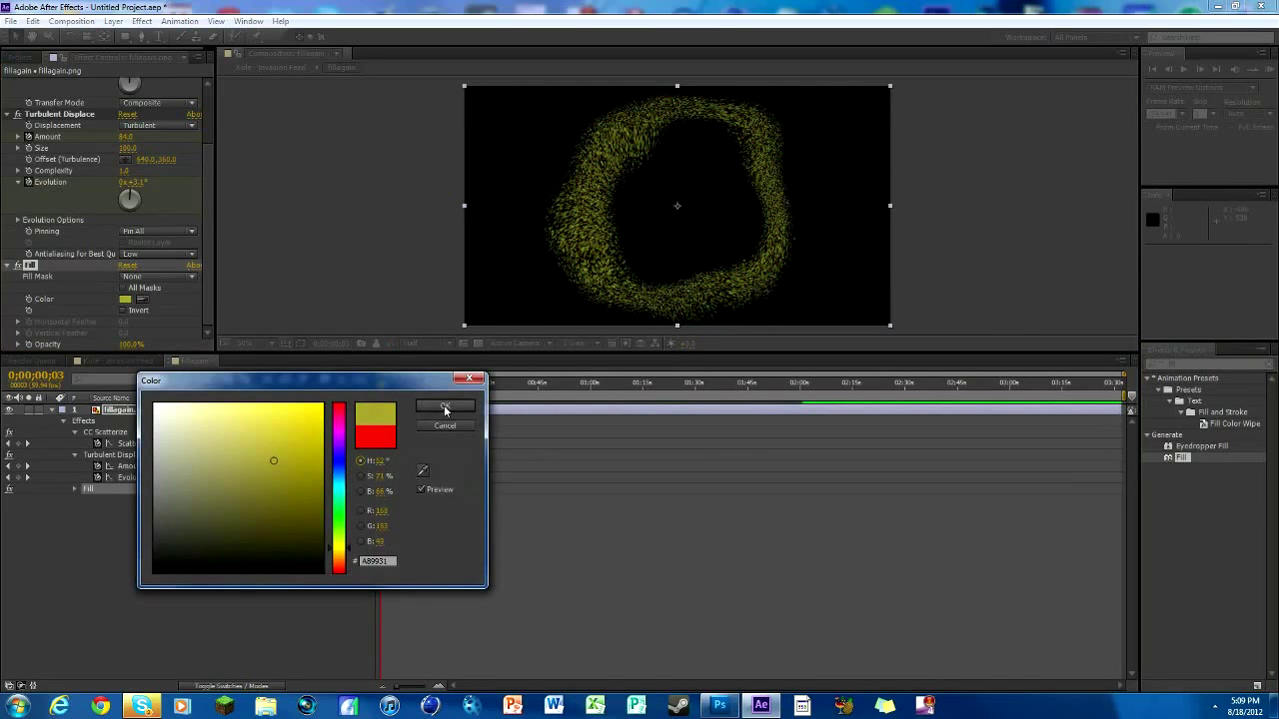
{"action": "left_click", "coordinate": [278, 415]}
{"action": "left_click", "coordinate": [460, 409]}
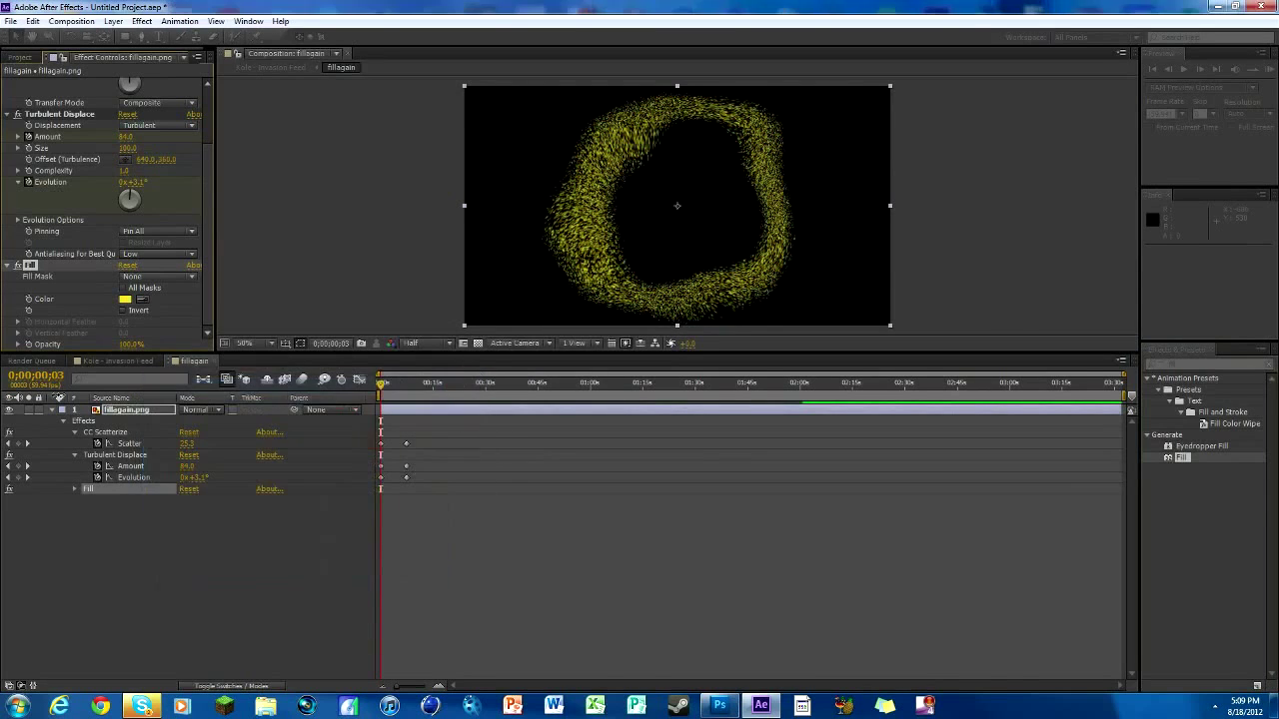
{"action": "left_click", "coordinate": [114, 361]}
- Centre the yellow ring on the scope lens and review its grow-in across nearby frames
{"action": "mouse_move", "coordinate": [629, 389]}
{"action": "left_mouse_down"}
{"action": "mouse_move", "coordinate": [648, 393]}
{"action": "mouse_move", "coordinate": [630, 400]}
{"action": "left_mouse_up"}
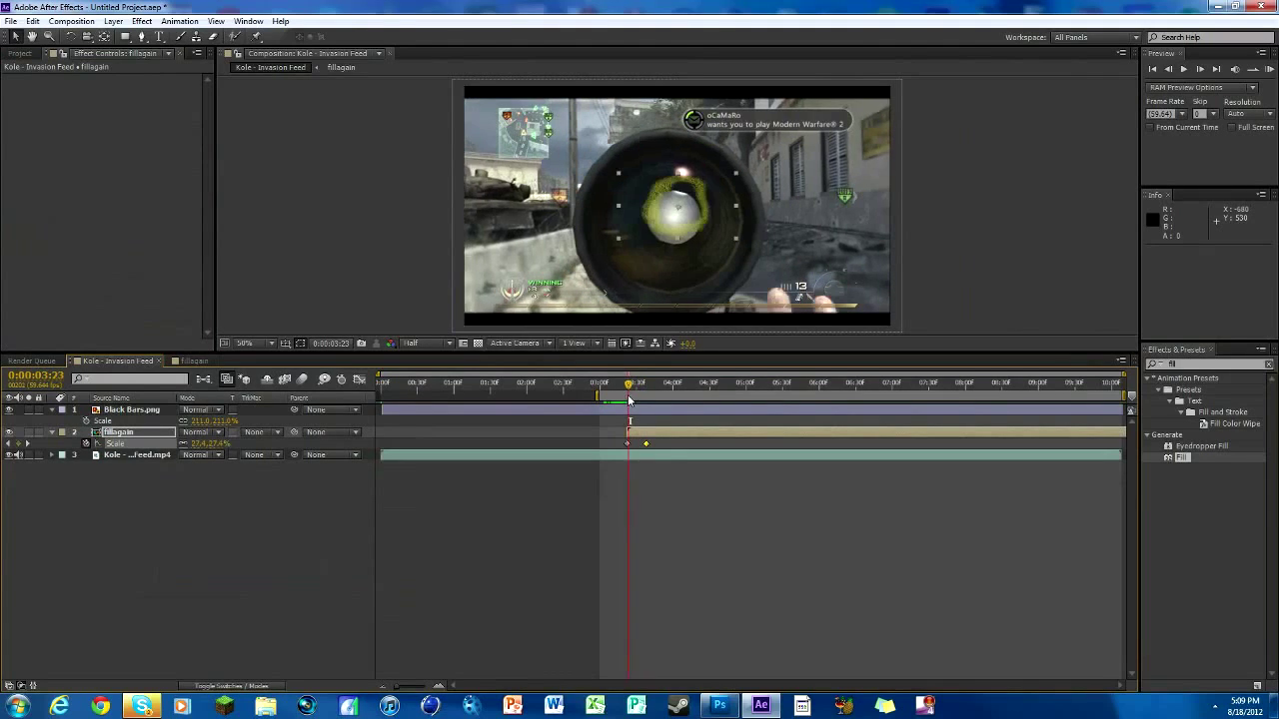
{"action": "left_click_drag", "start_coordinate": [686, 236], "coordinate": [680, 247]}
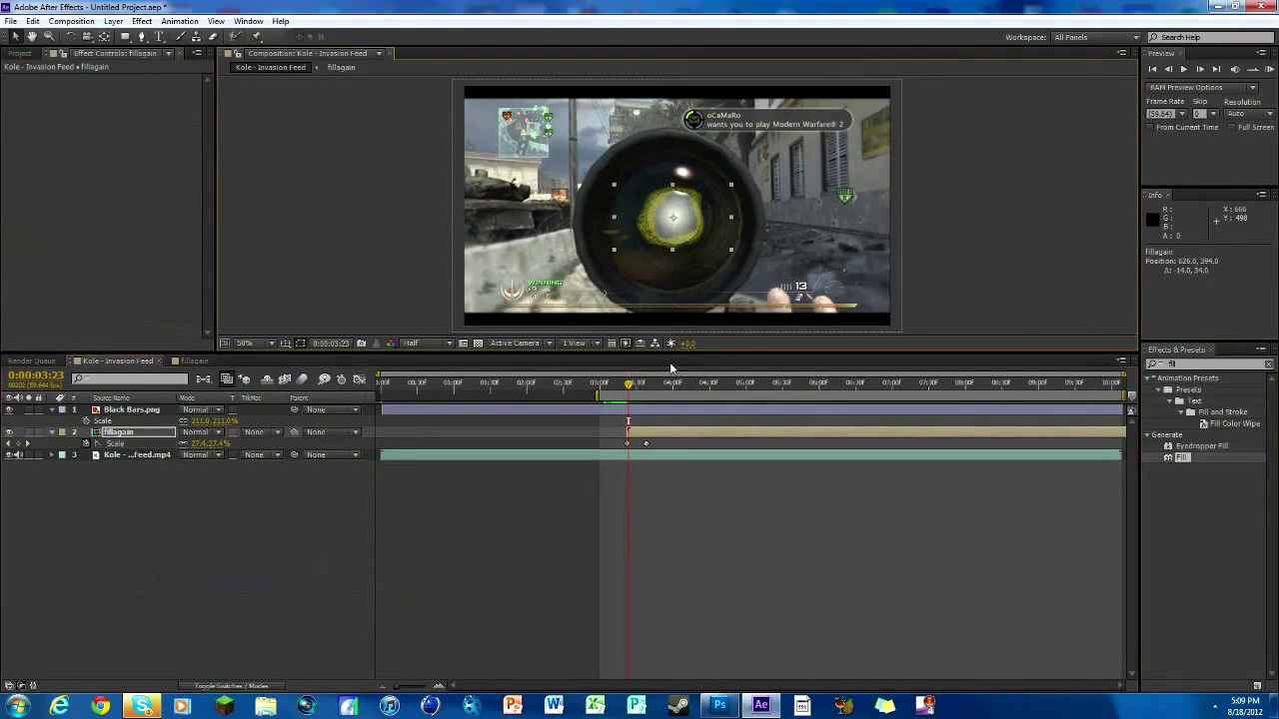
{"action": "left_click_drag", "start_coordinate": [629, 385], "coordinate": [686, 387]}
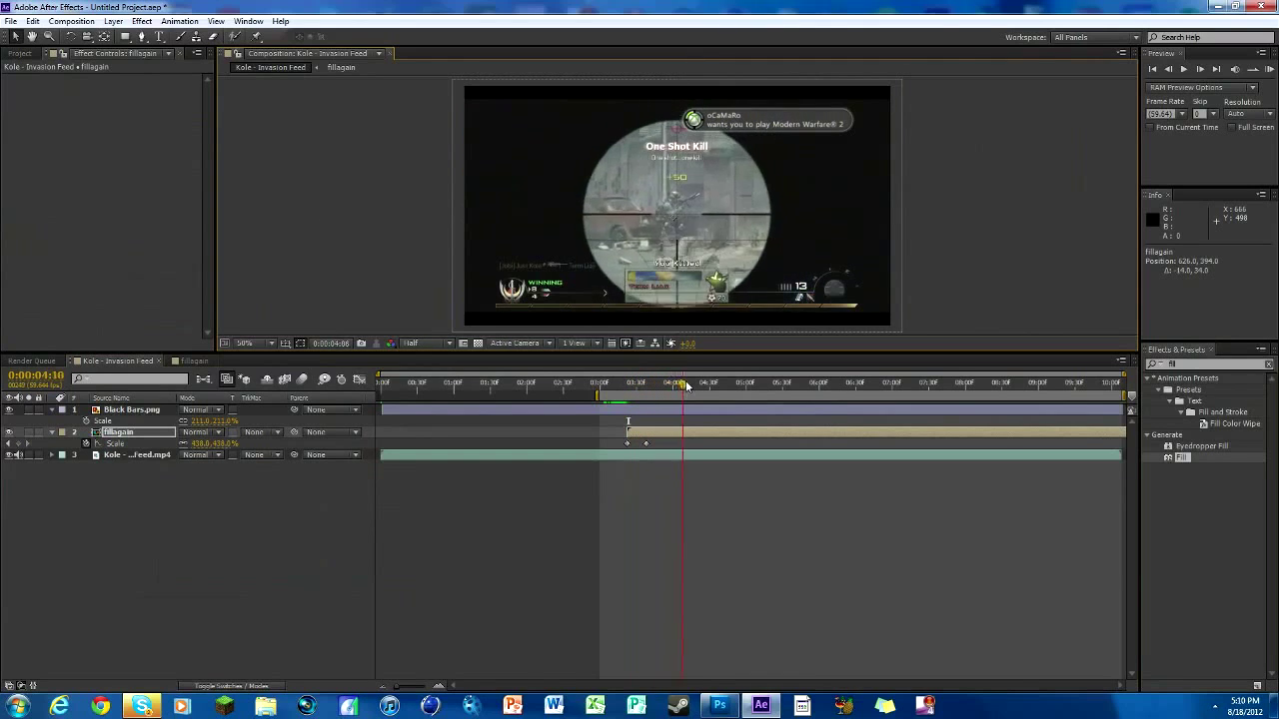
{"action": "left_click_drag", "start_coordinate": [686, 387], "coordinate": [629, 387]}
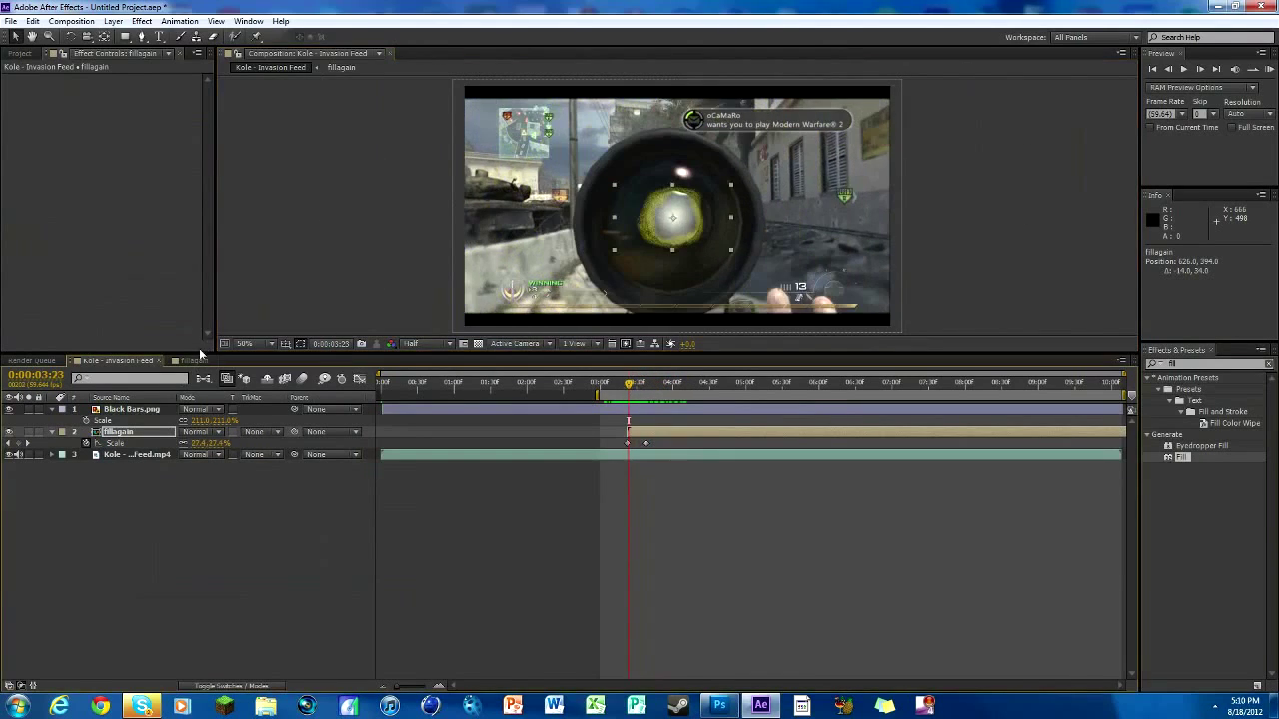
{"action": "left_click", "coordinate": [193, 361]}
- Delete CC Scatterize, Turbulent Displace and Fill from the ring, then preview the plain ring
{"action": "left_click", "coordinate": [105, 433]}
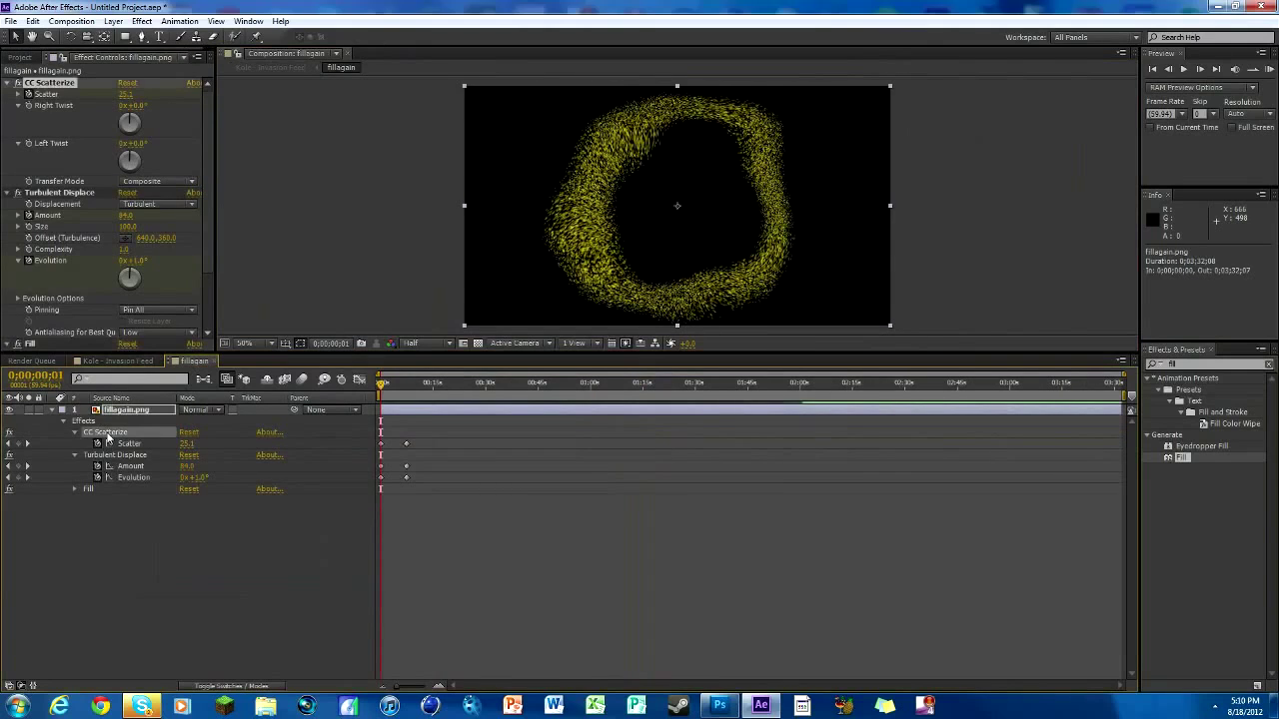
{"action": "key", "text": "Delete"}
{"action": "key", "text": "Delete"}
{"action": "key", "text": "Delete"}
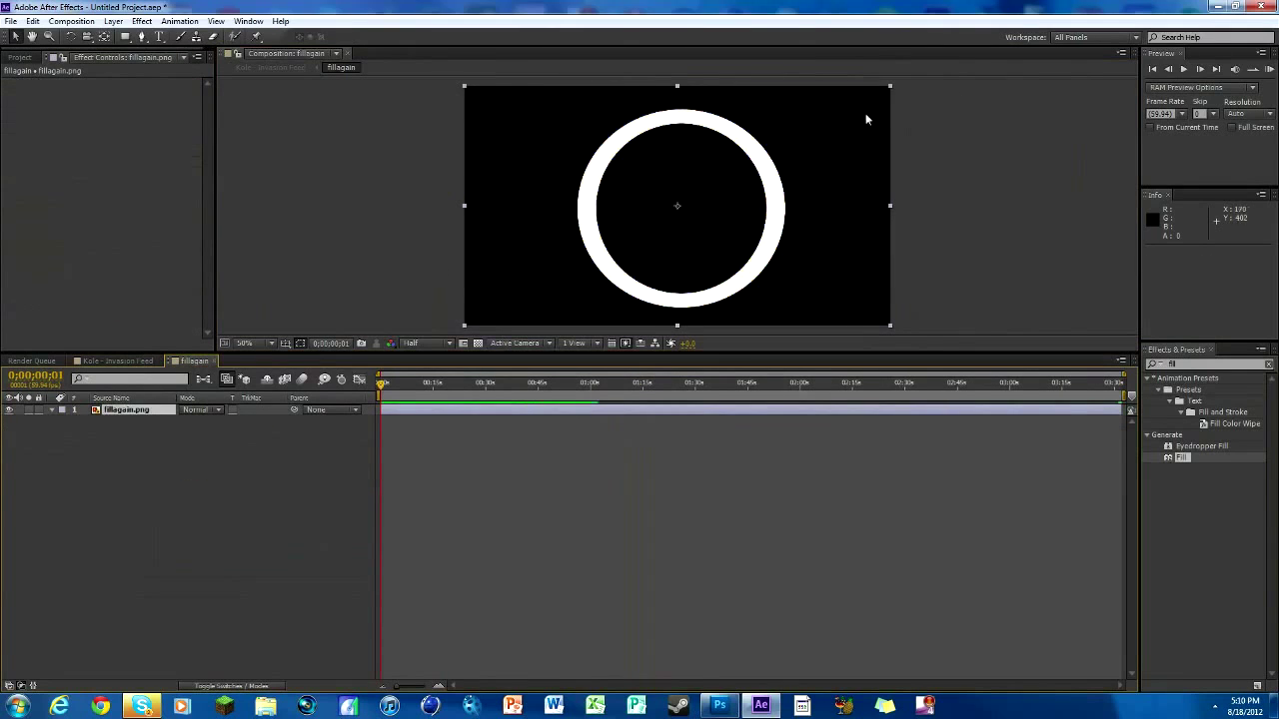
{"action": "left_click", "coordinate": [125, 361]}
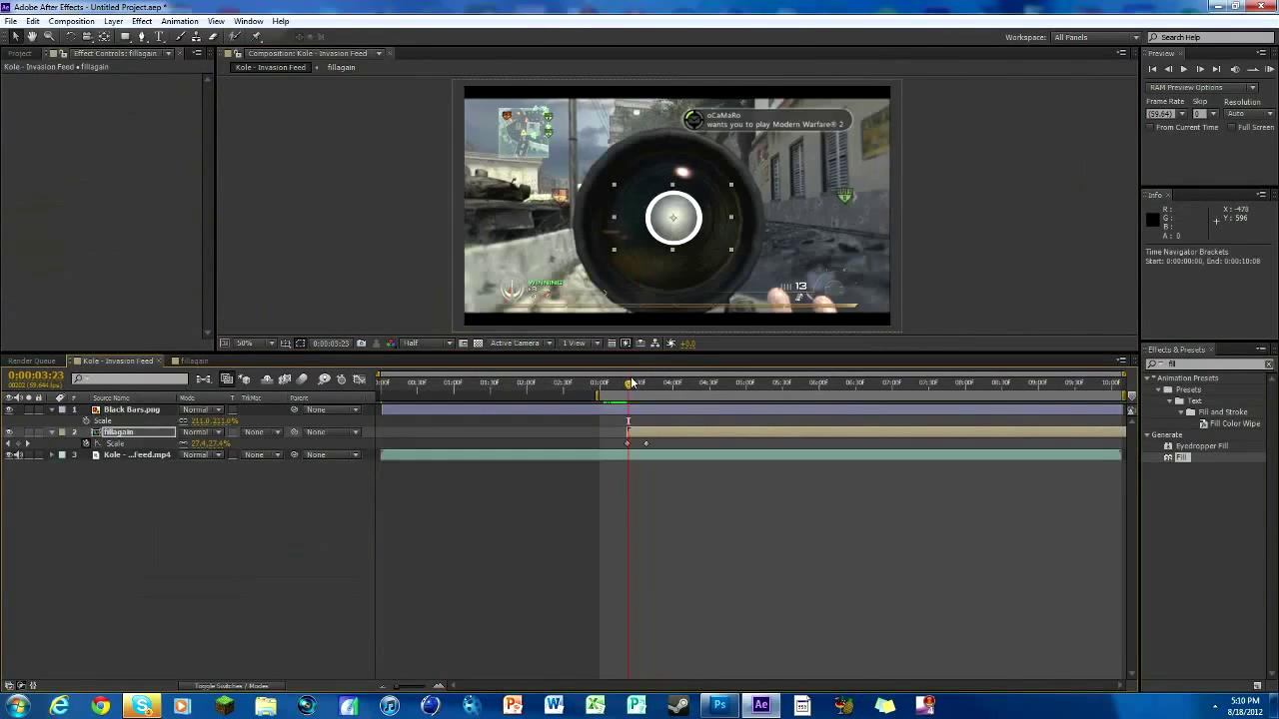
{"action": "left_click_drag", "start_coordinate": [628, 391], "coordinate": [638, 391]}
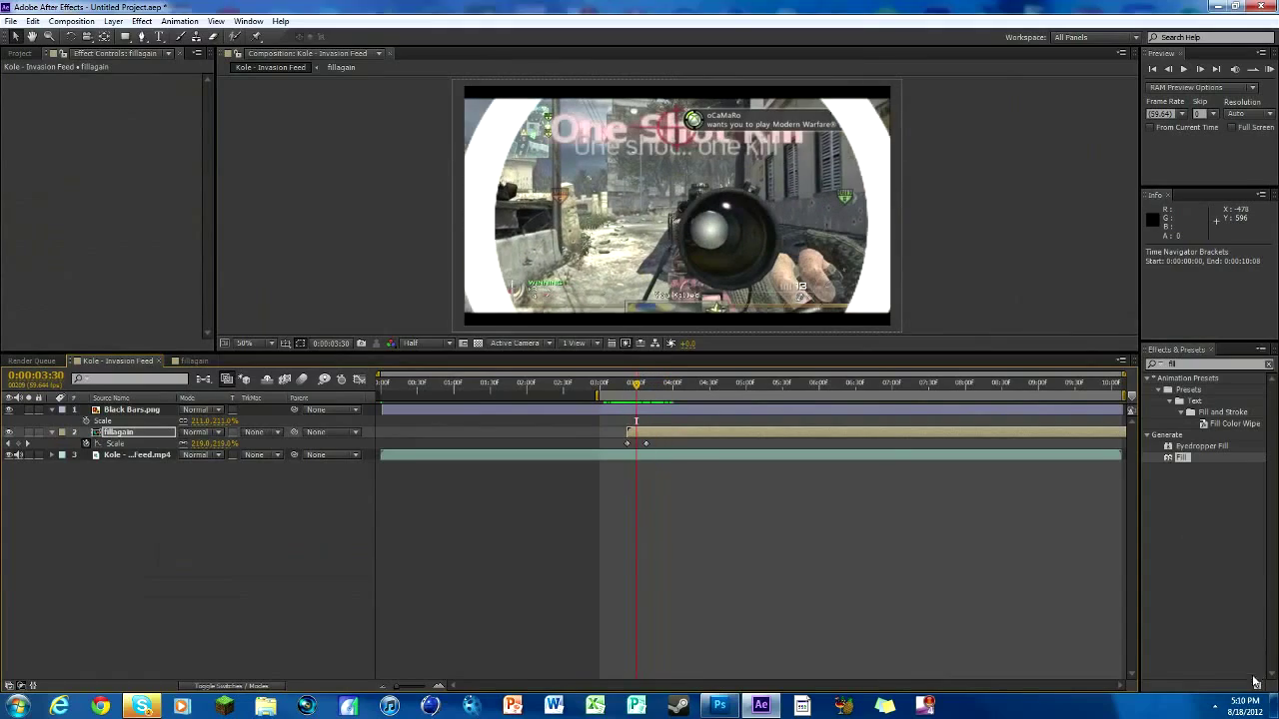